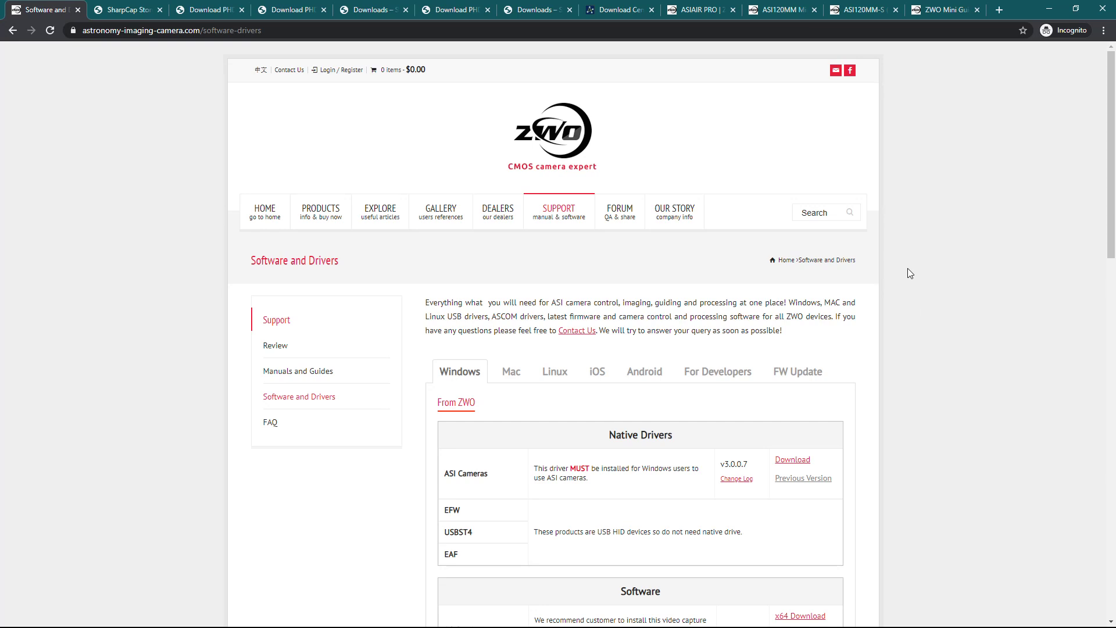
Browse the ZWO drivers page, checking the Software support link and the Native Drivers heading
scroll(908, 267, down, 1)
scroll(898, 279, down, 2)
scroll(737, 289, up, 1)
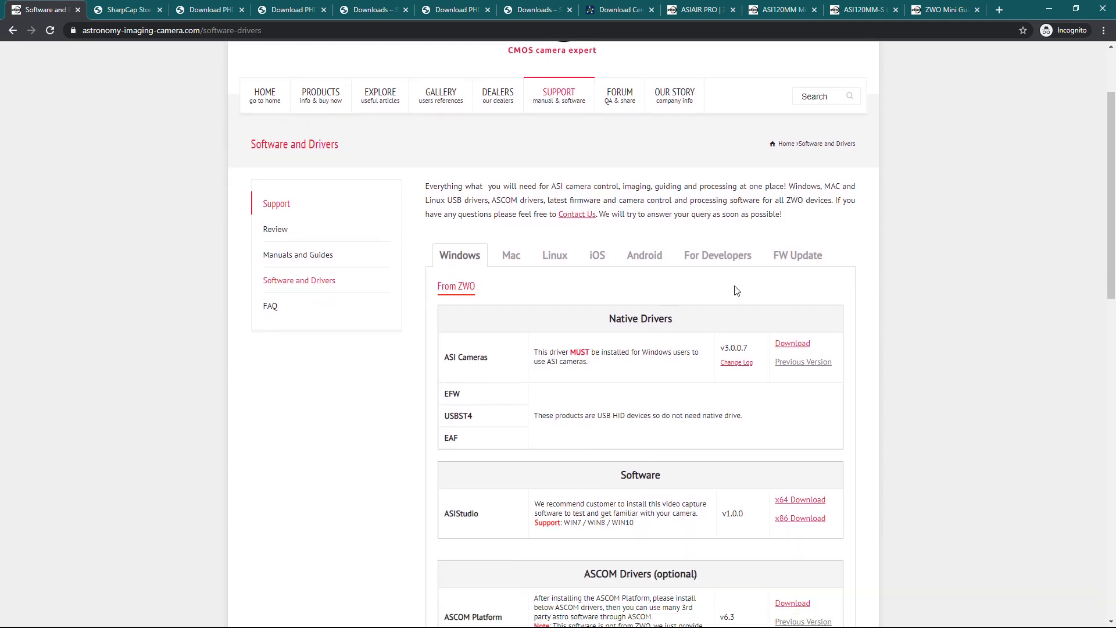
scroll(737, 288, down, 1)
scroll(750, 289, up, 2)
scroll(750, 289, up, 1)
mouse_move(561, 205)
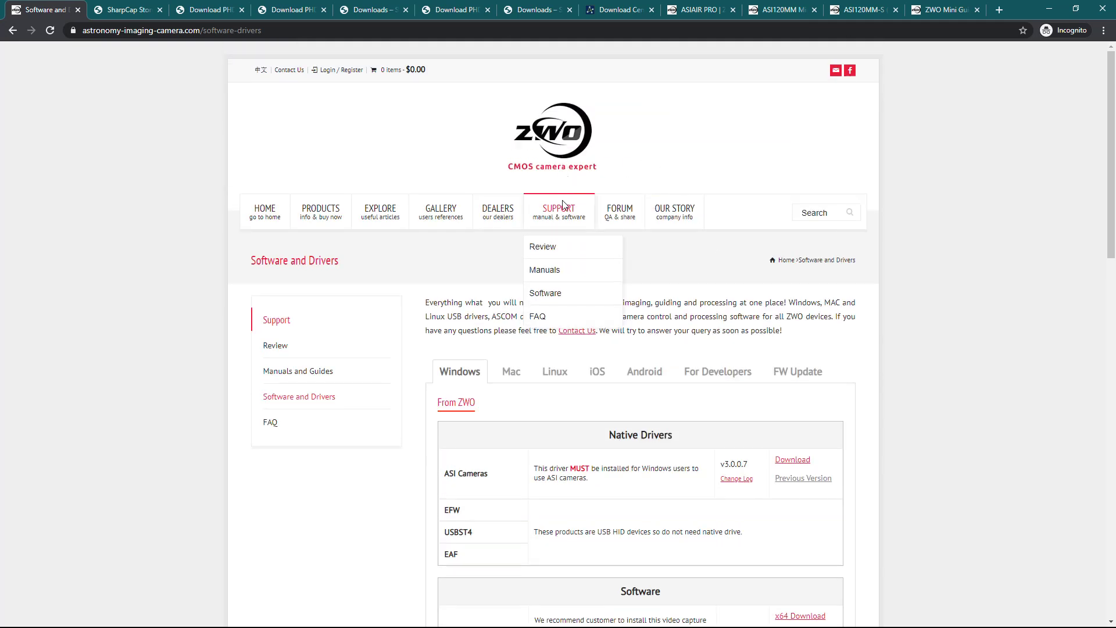
right_click(554, 287)
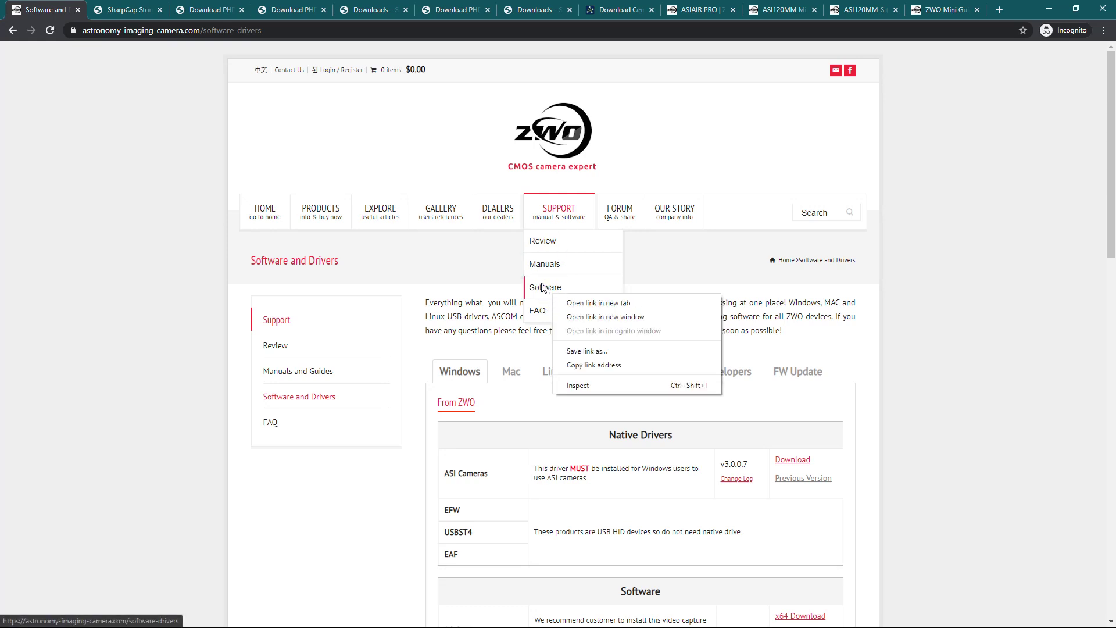
click(776, 298)
scroll(1037, 229, down, 3)
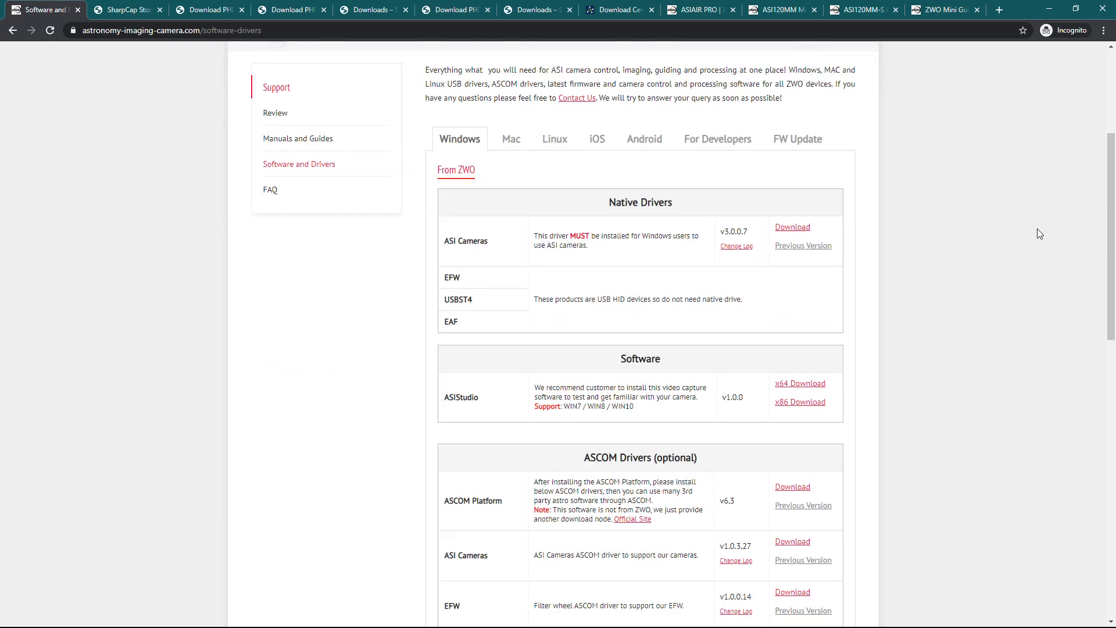
drag(608, 263, 677, 268)
click(678, 268)
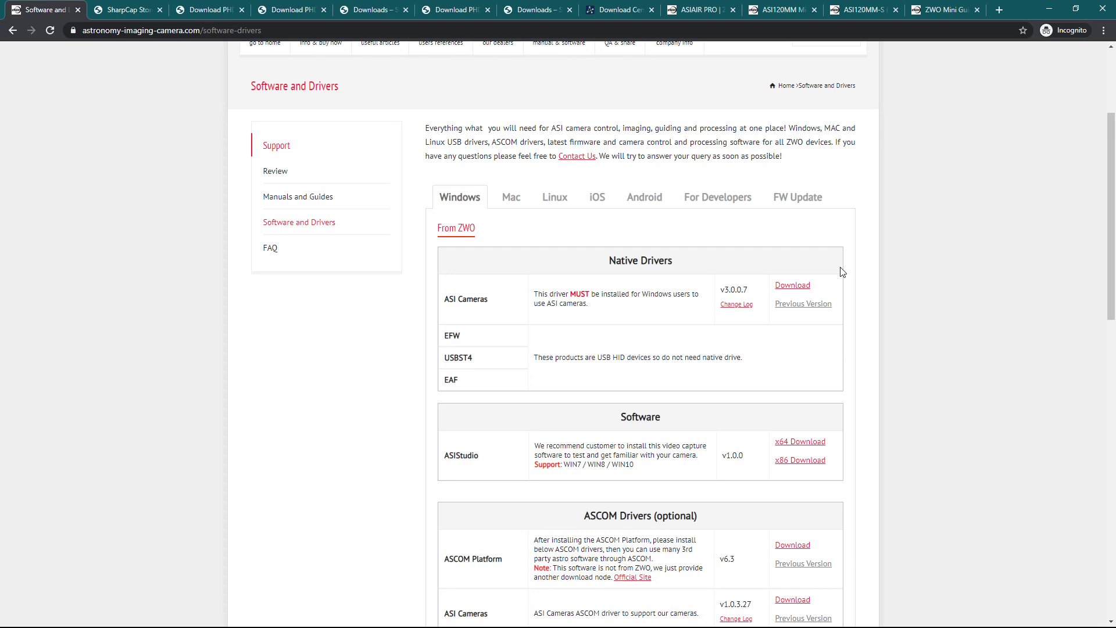
View the Mac drivers note that no native driver is needed, then return to Windows drivers
click(511, 197)
drag(458, 251, 557, 253)
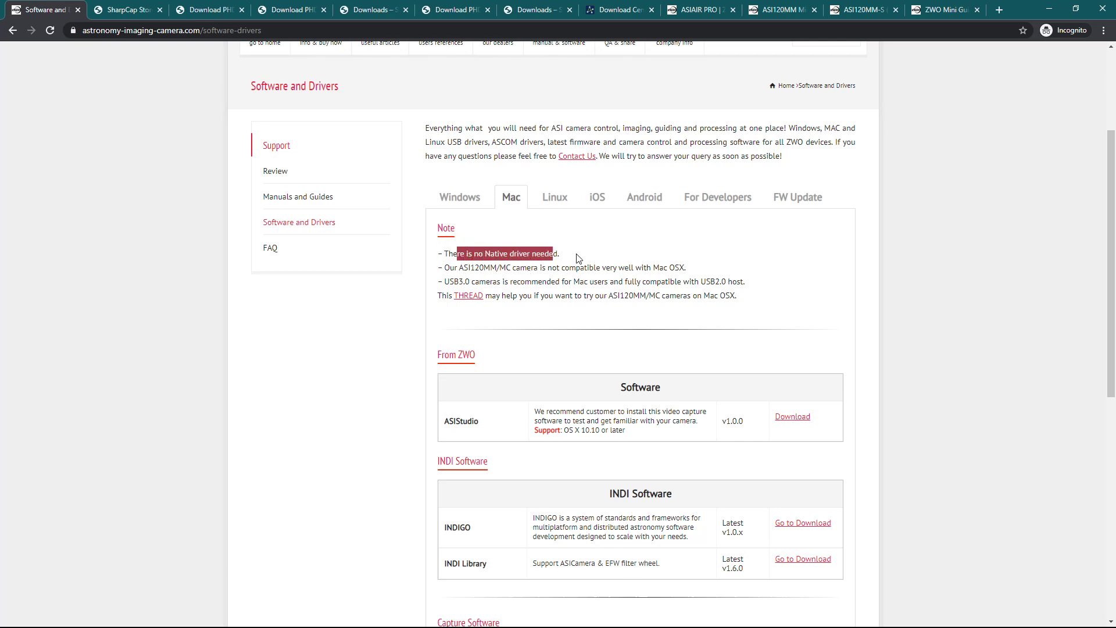
click(458, 201)
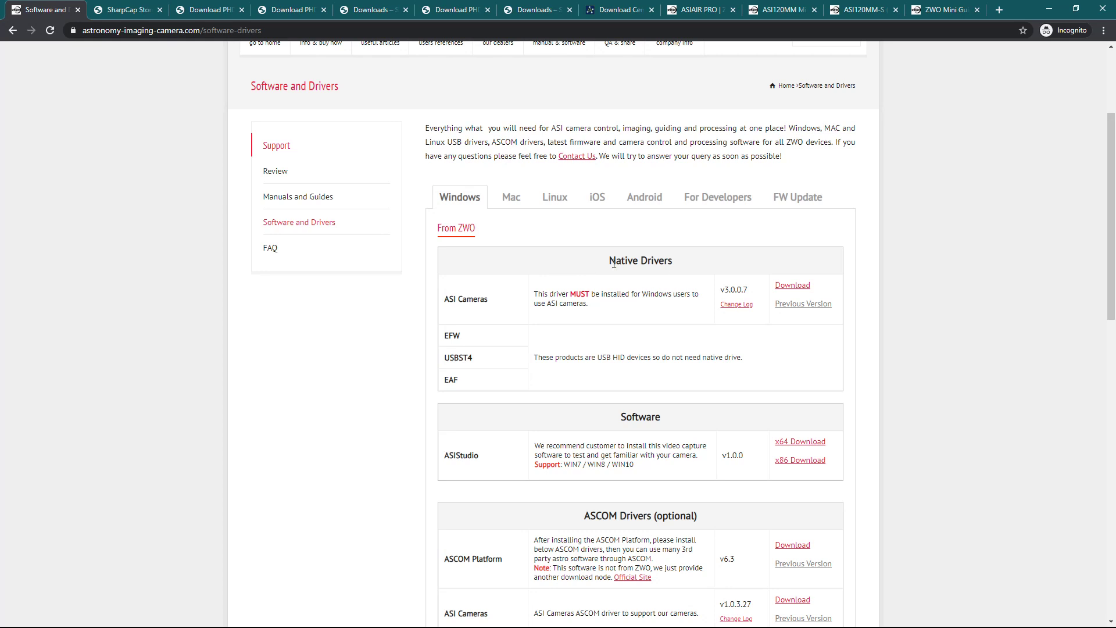
scroll(599, 276, down, 2)
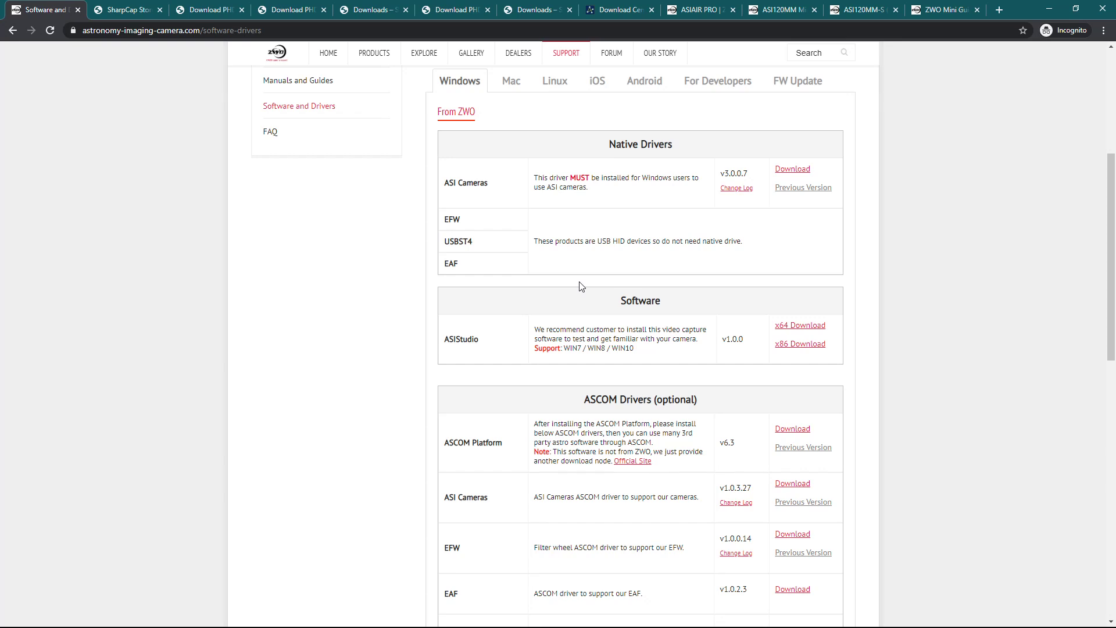
scroll(580, 285, down, 2)
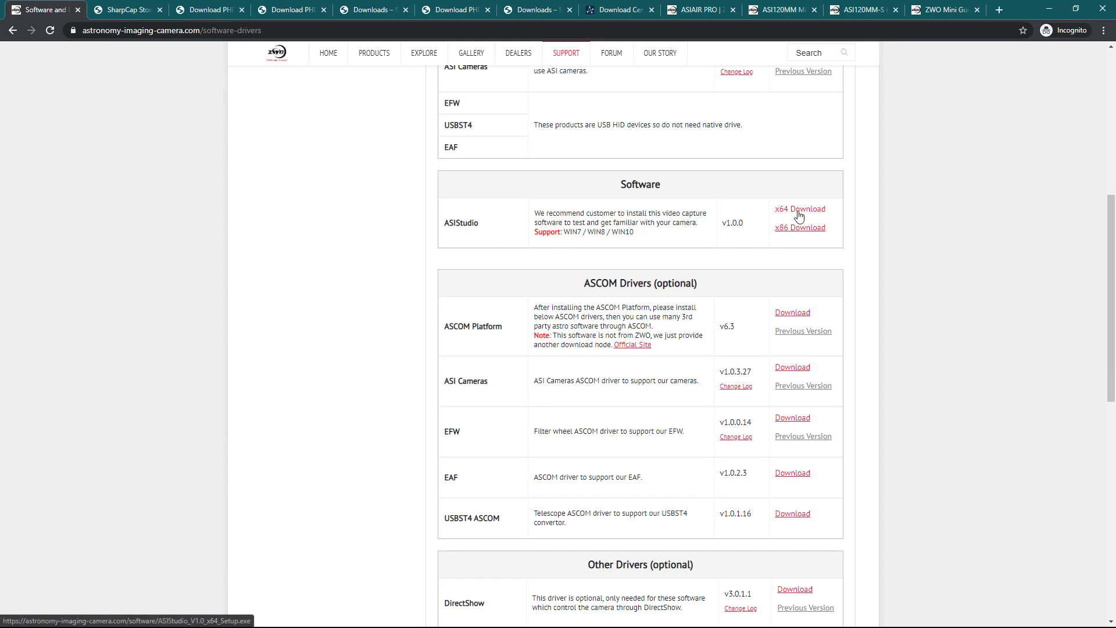
Launch ASIStudio from Windows search and move its welcome window toward the screen centre
key(super)
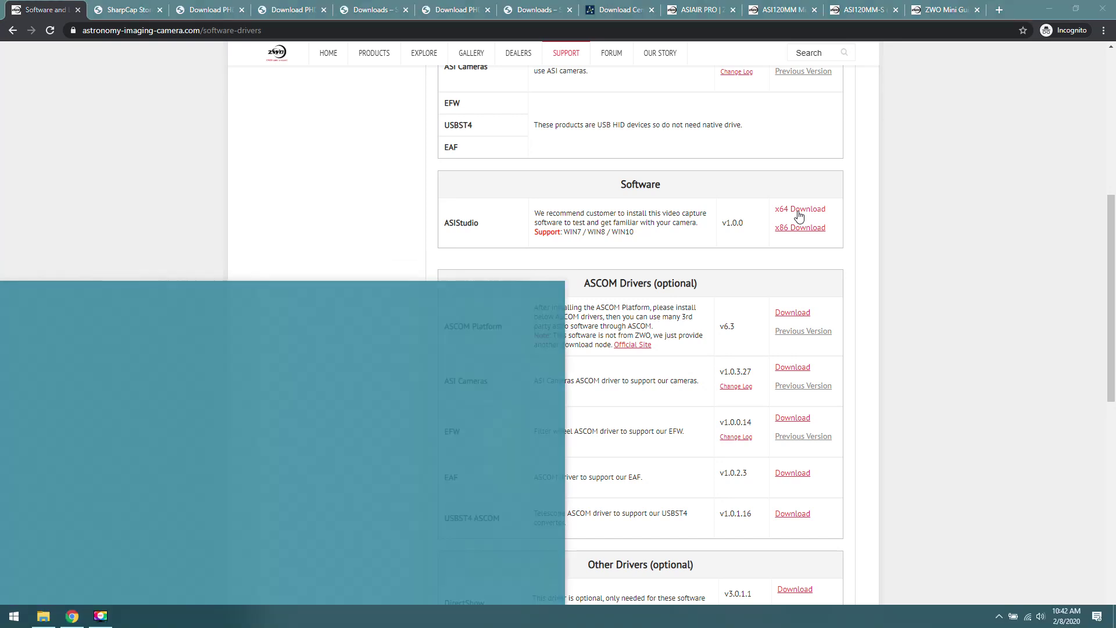
text(asis)
key(BackSpace)
text(c)
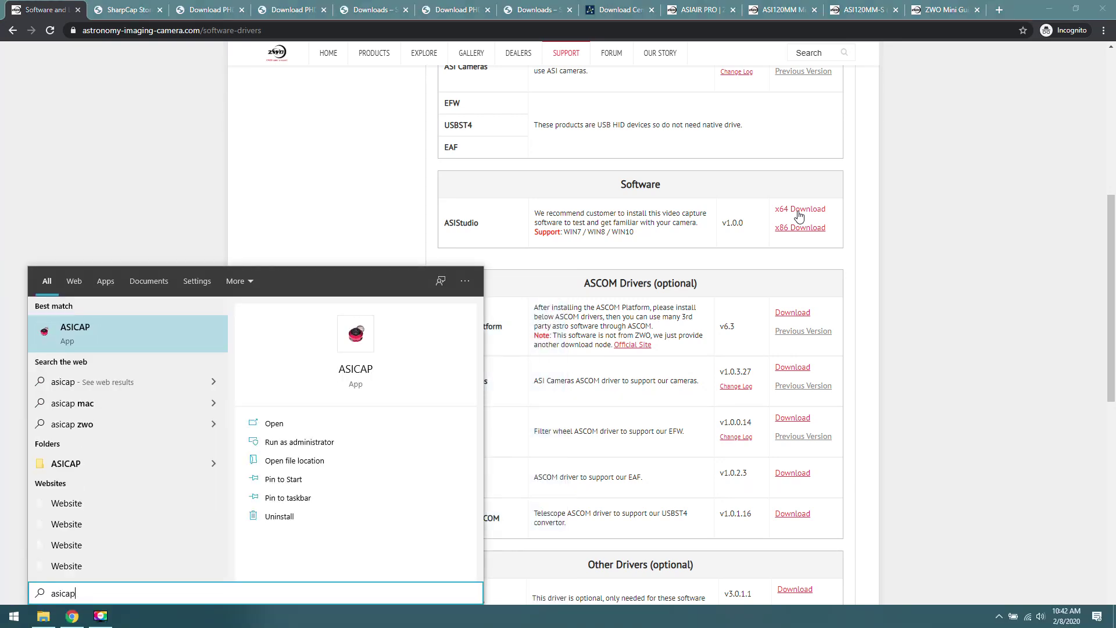
key(BackSpace)
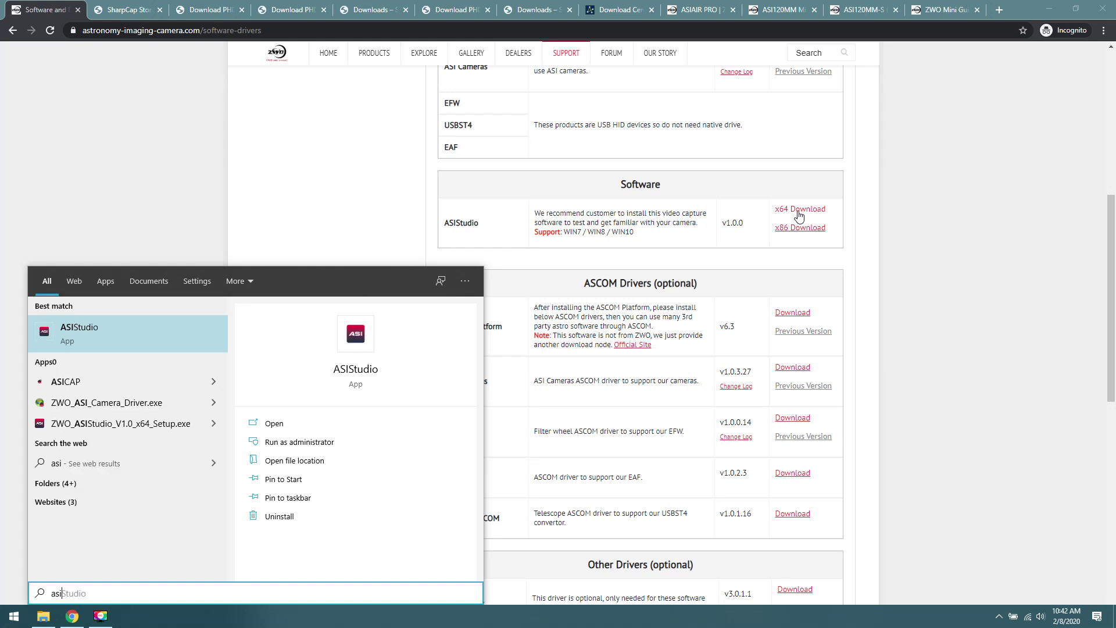
key(Return)
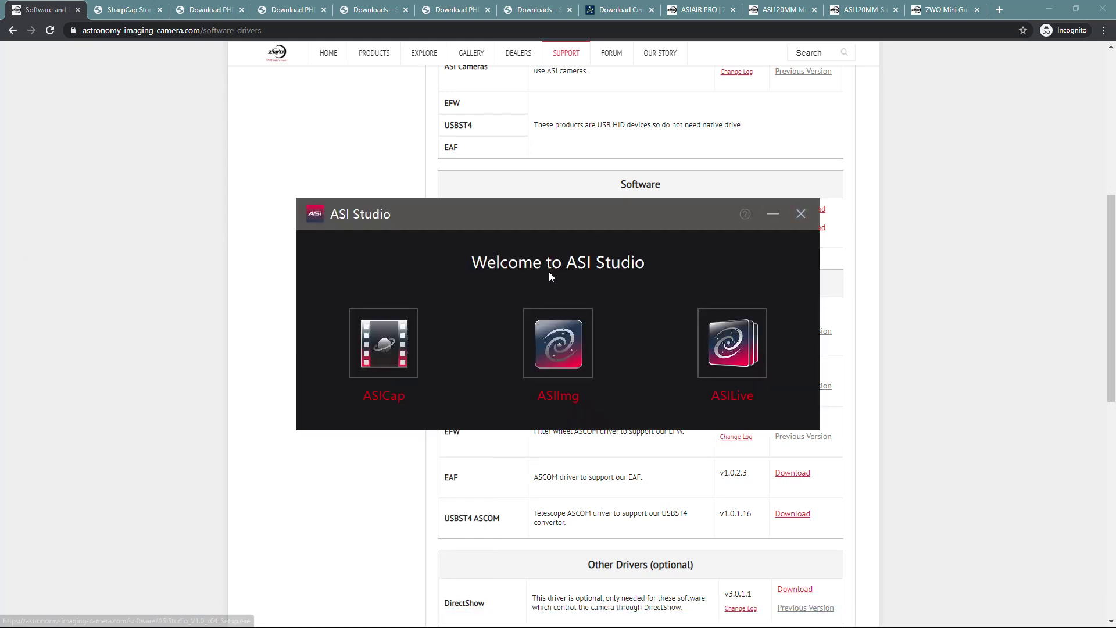
drag(575, 219, 603, 186)
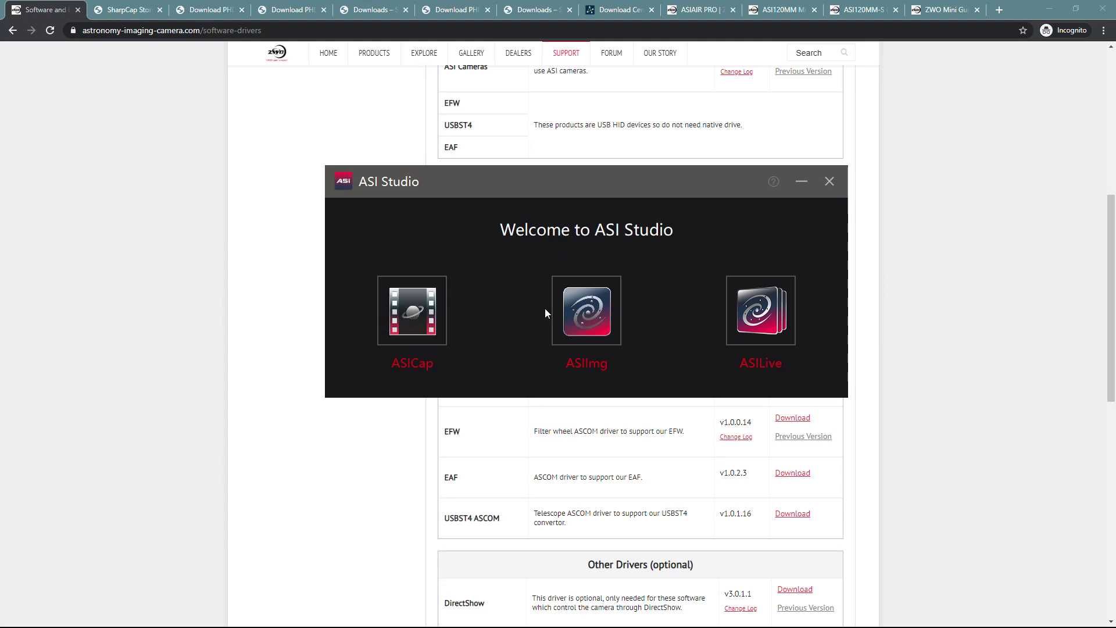
click(607, 318)
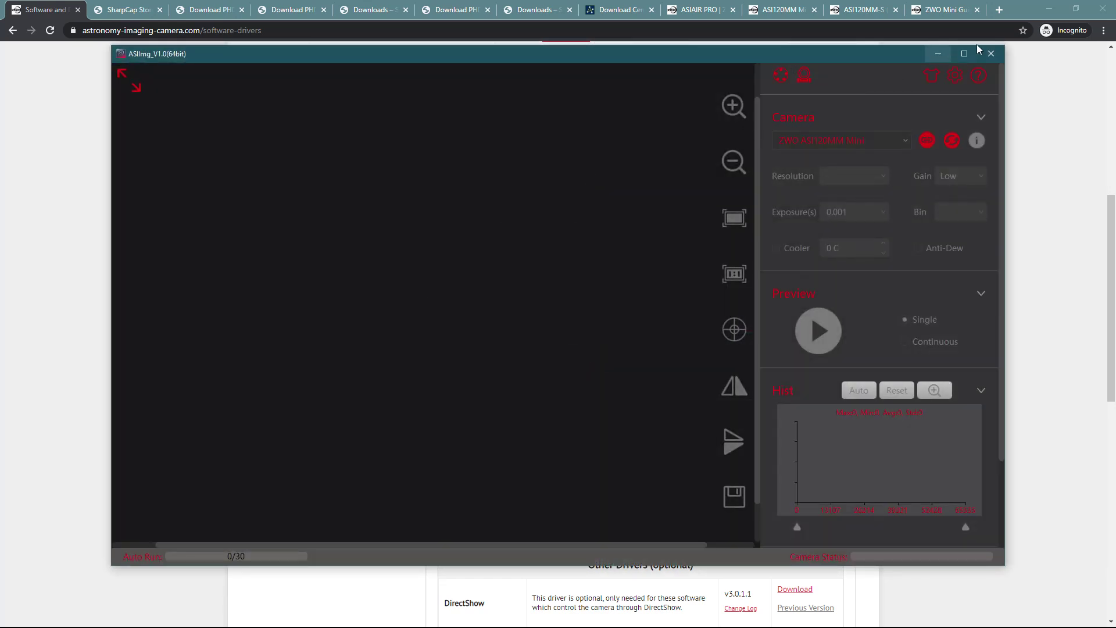
click(963, 54)
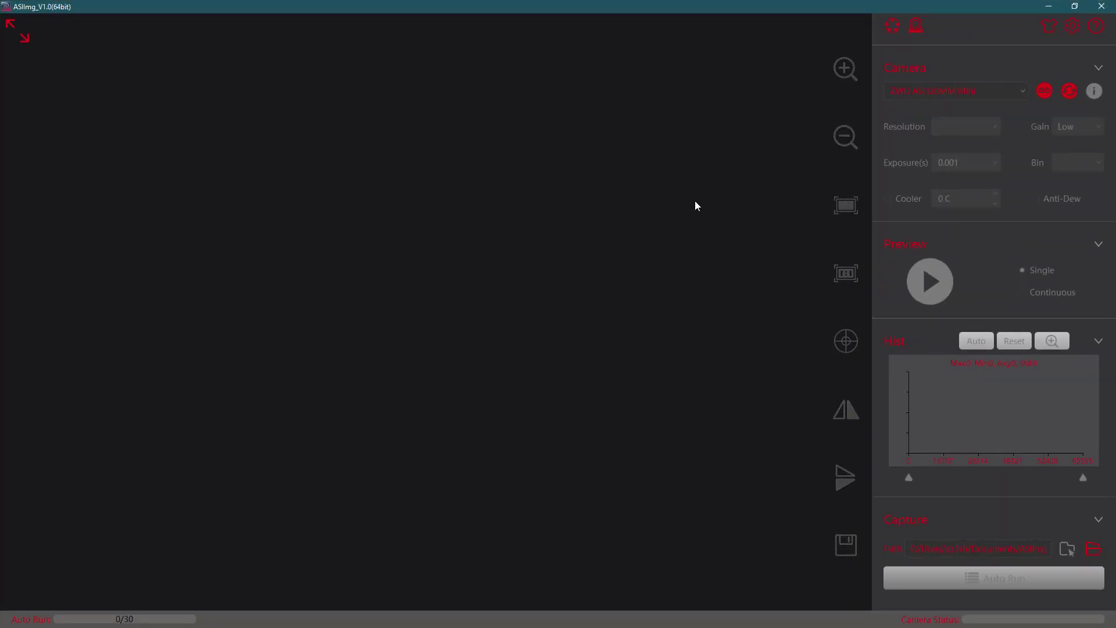
click(962, 93)
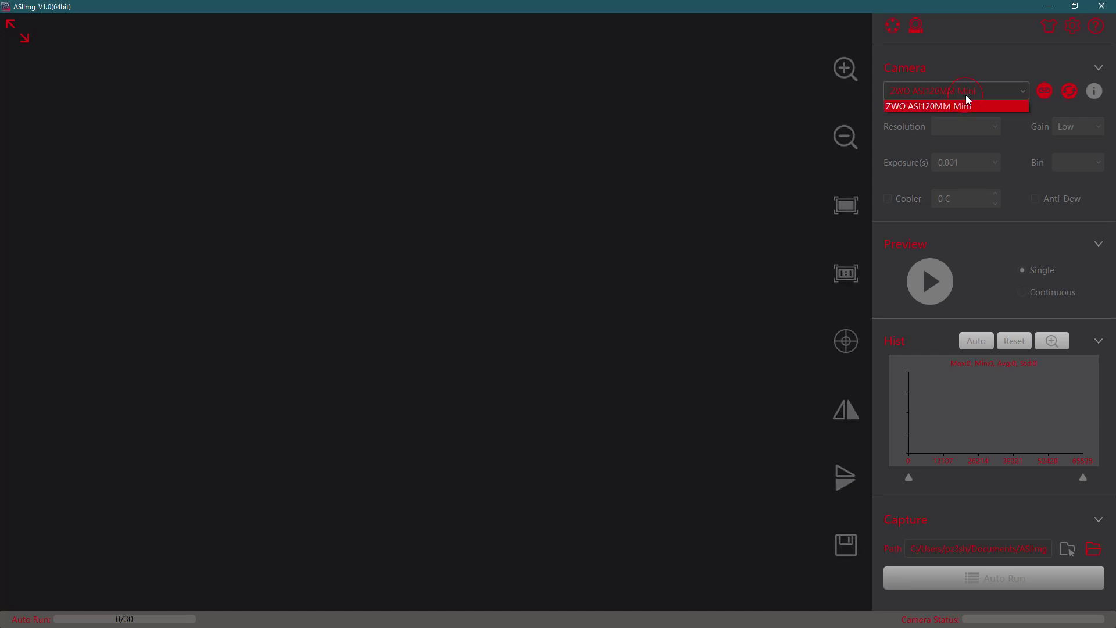
click(1043, 92)
click(1044, 92)
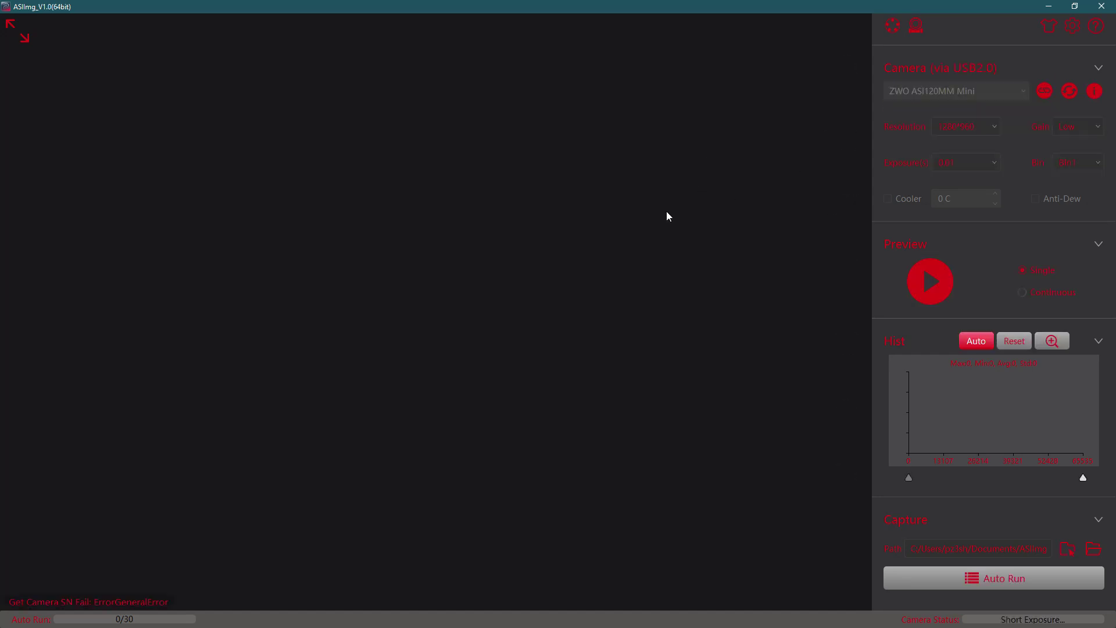
click(995, 164)
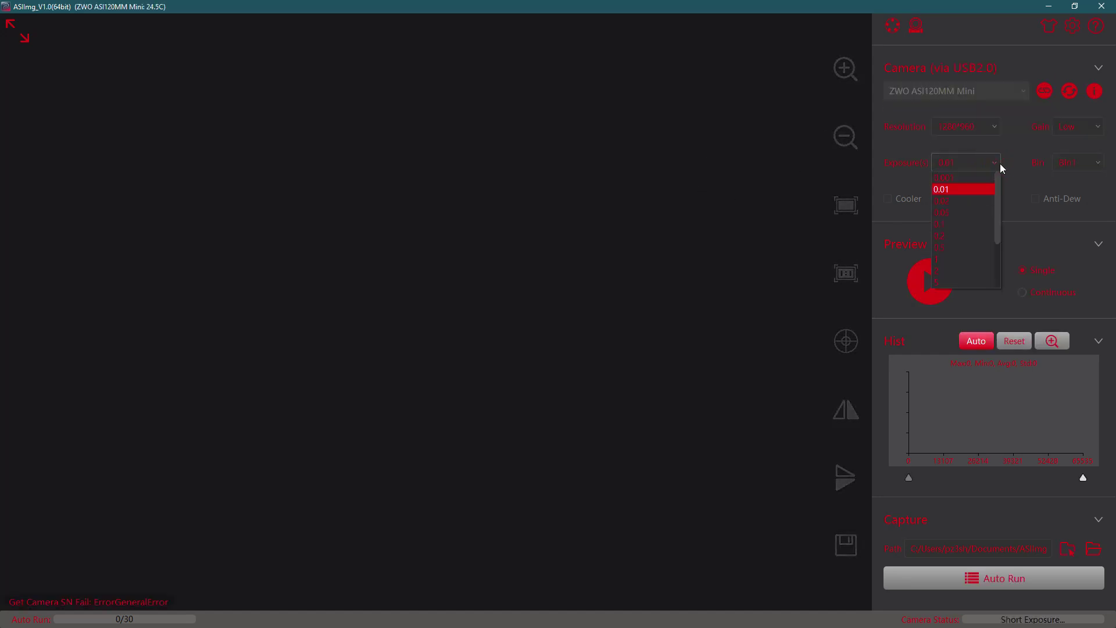
click(1096, 126)
click(1075, 152)
click(918, 291)
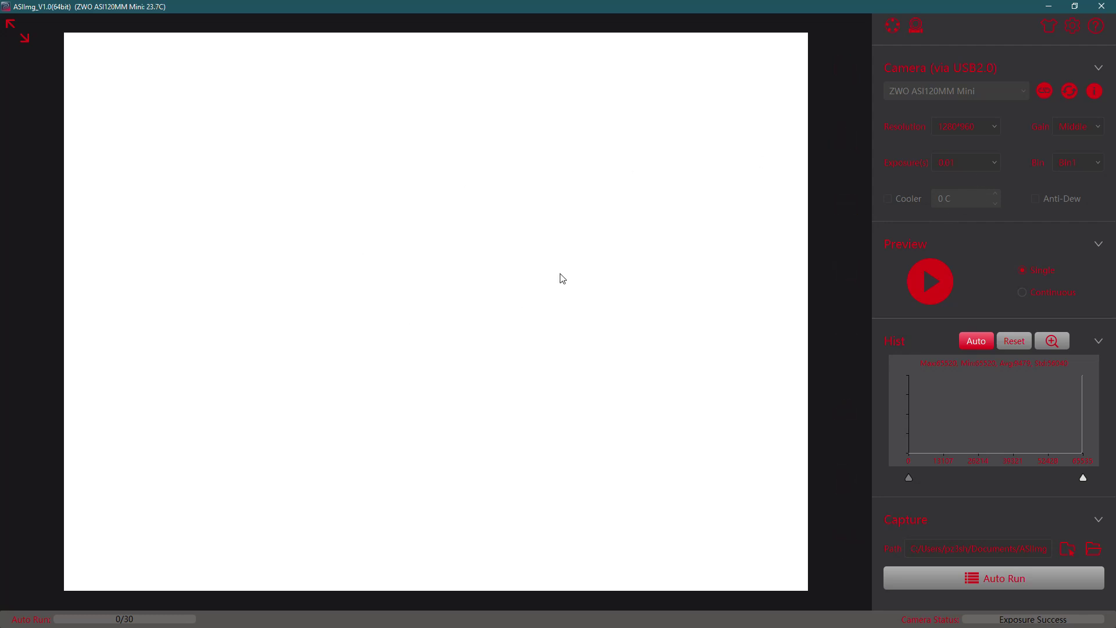
click(894, 26)
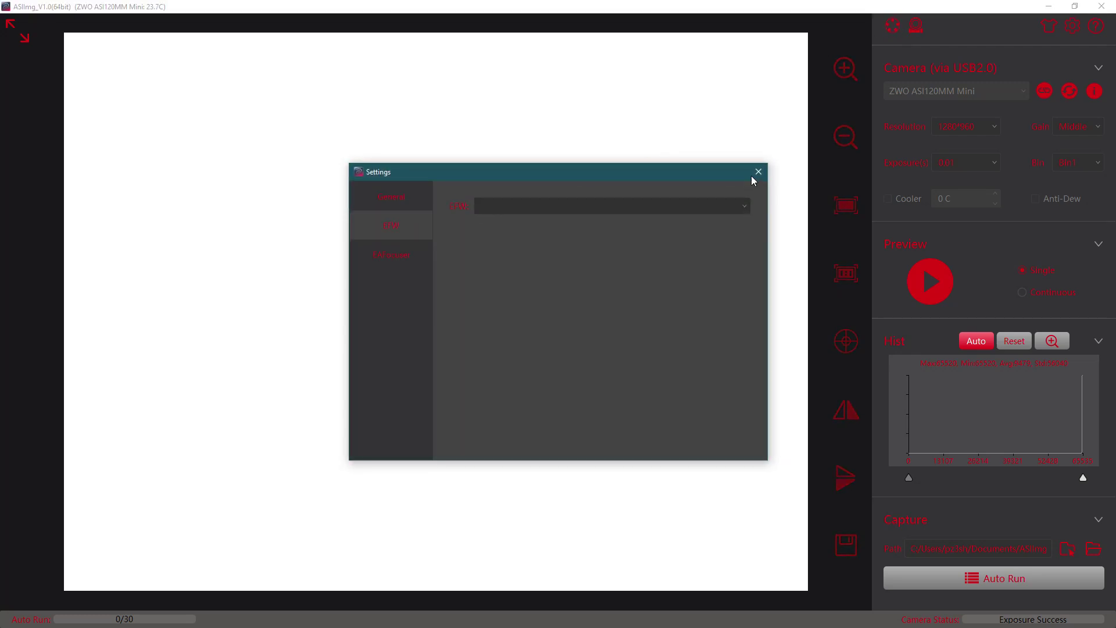
click(758, 172)
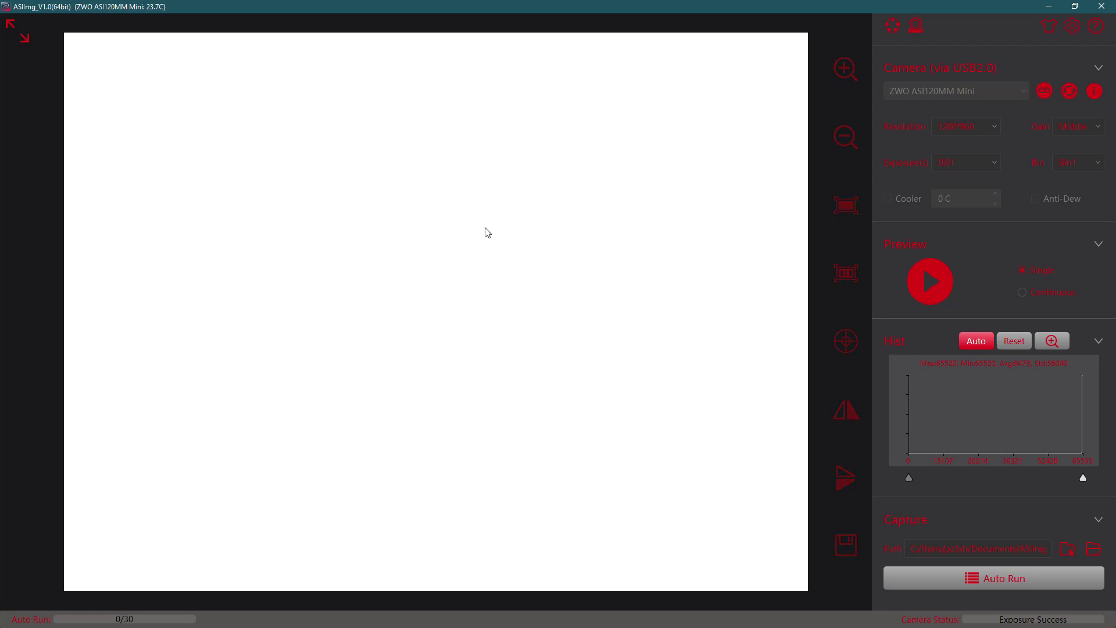
click(1112, 5)
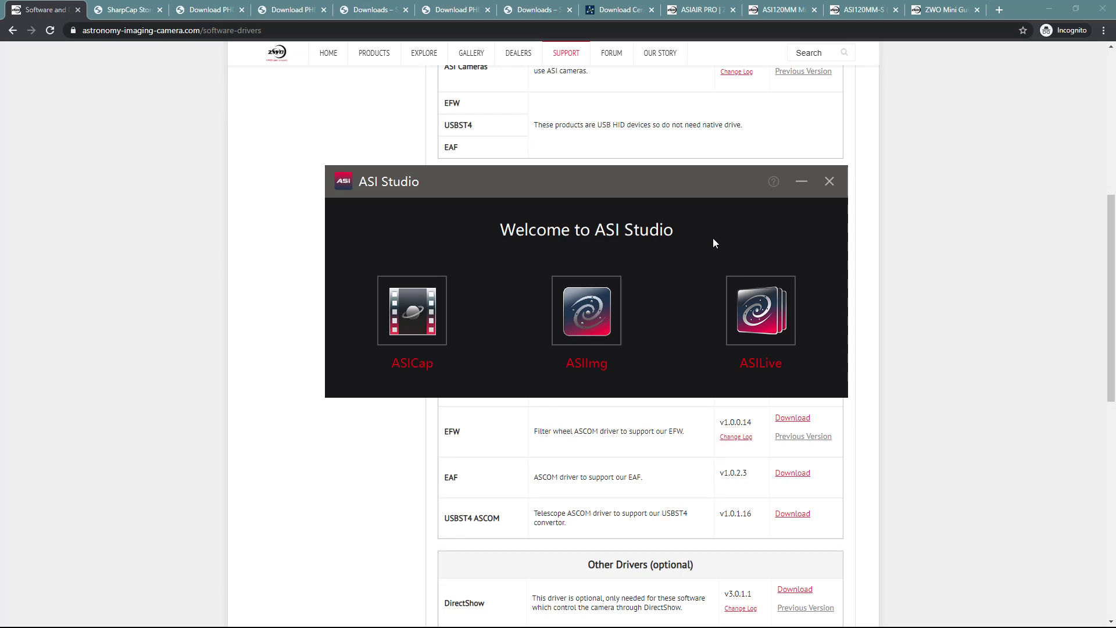
Close ASI Studio, compare the Planetary and DSO imaging software lists, then go to the SharpCap page
click(829, 181)
scroll(912, 233, down, 9)
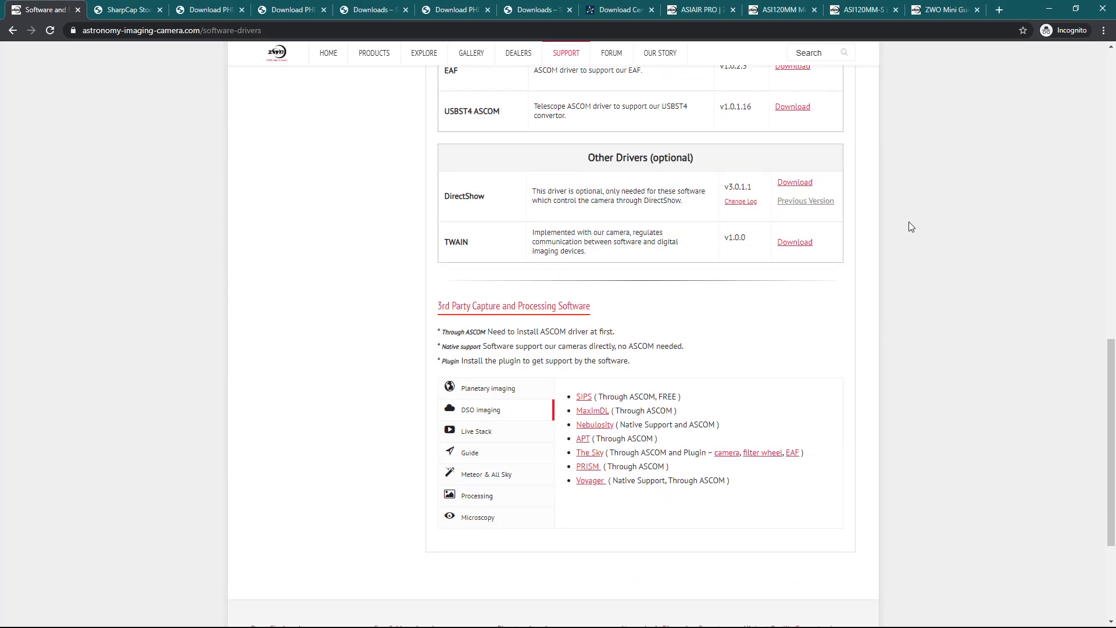
scroll(866, 250, up, 1)
click(494, 272)
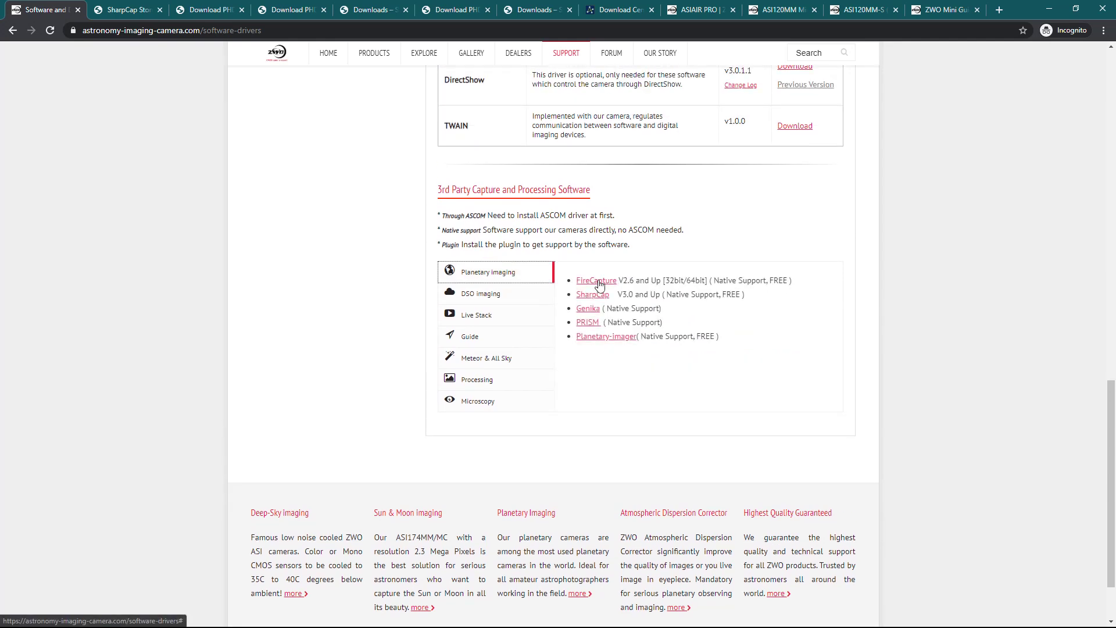
click(488, 294)
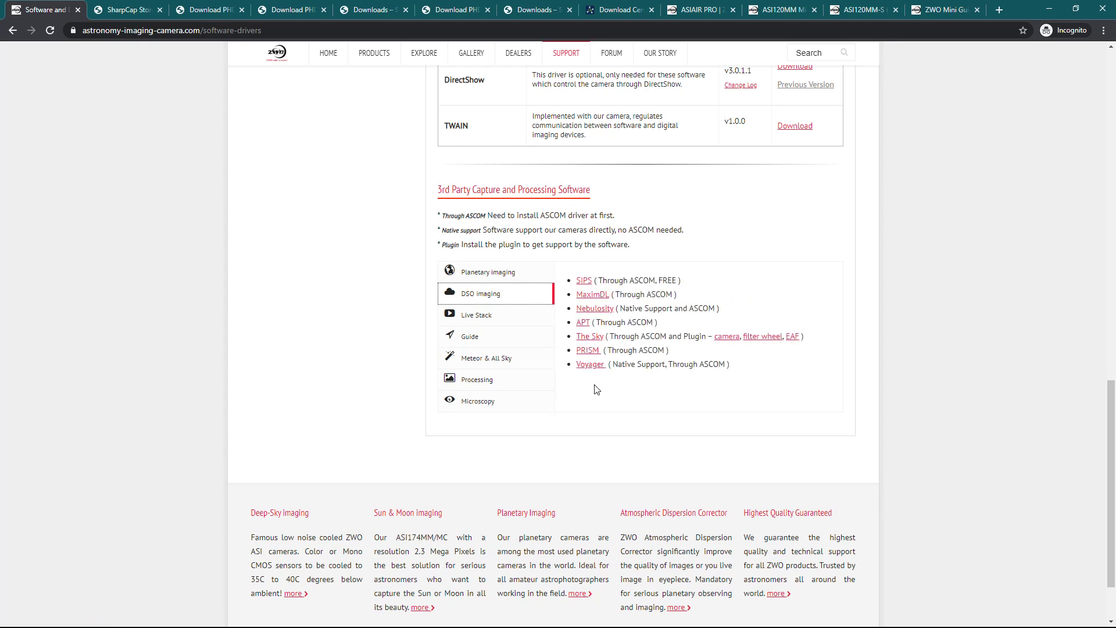
click(494, 277)
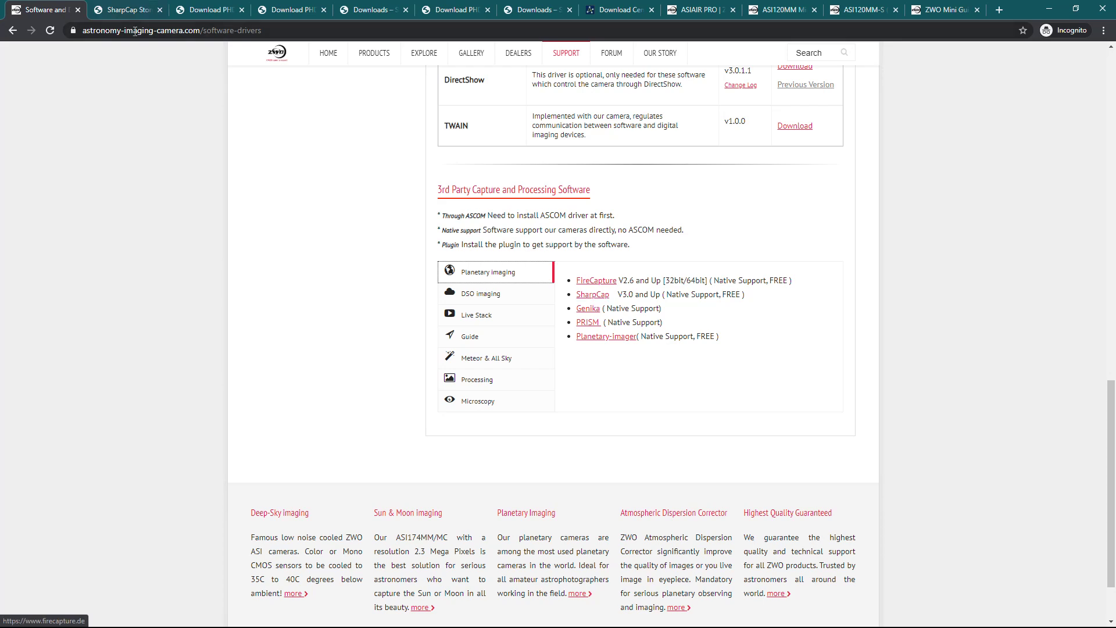
click(140, 10)
Return to the SharpCap downloads page and launch SharpCap 3.2 (64 bit) via a 'shap' search
click(12, 30)
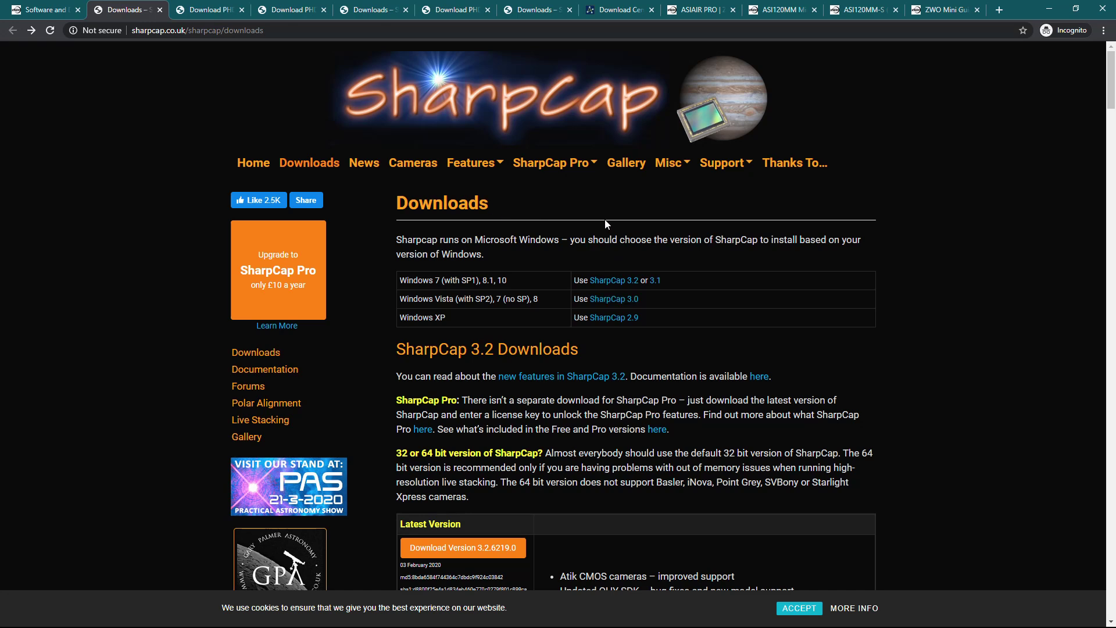
key(super)
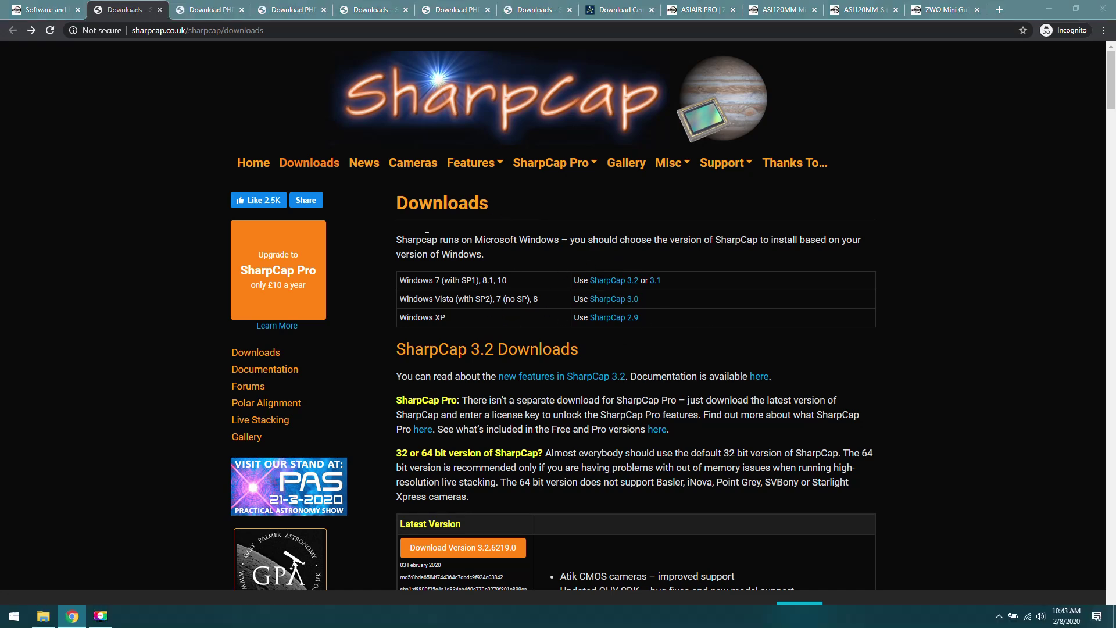
text(shap)
key(Return)
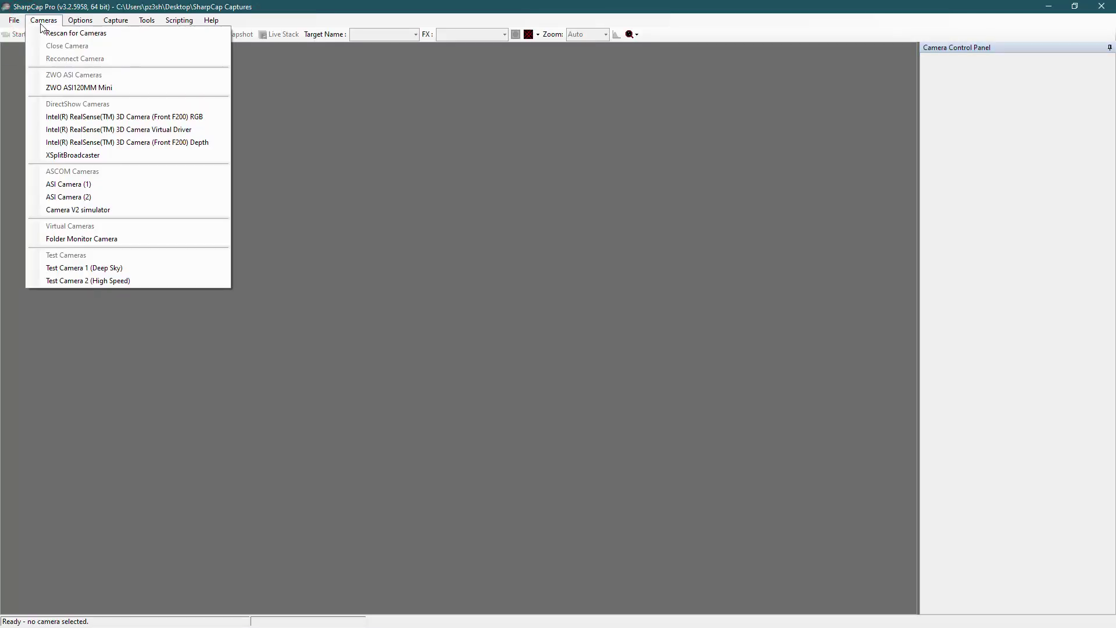
Choose the ZWO ASI120MM Mini from SharpCap's Cameras menu to start its live preview
click(111, 88)
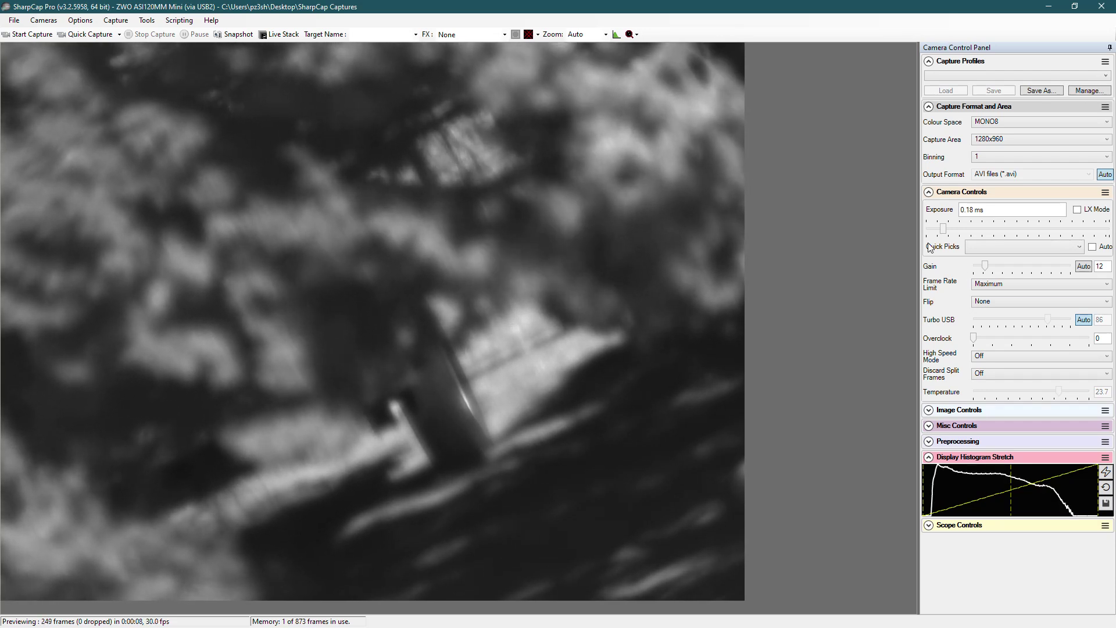
Try exposures of 3.5 and 0.064 ms, settle on 0.15 ms, and lower gain from 12 to 10
drag(943, 228, 992, 232)
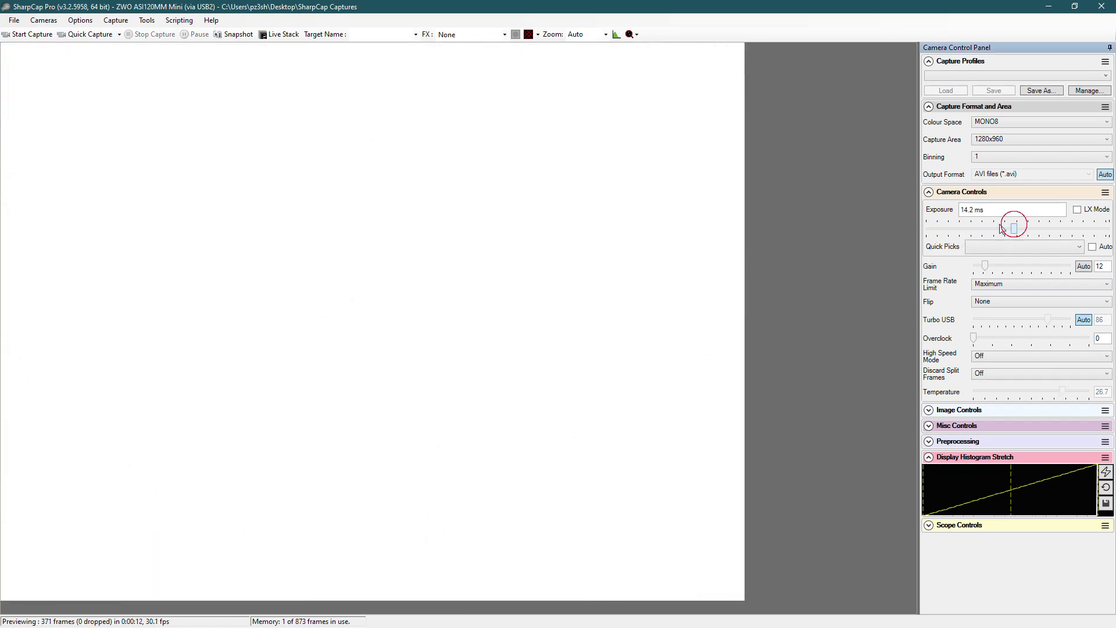
drag(1015, 228, 874, 229)
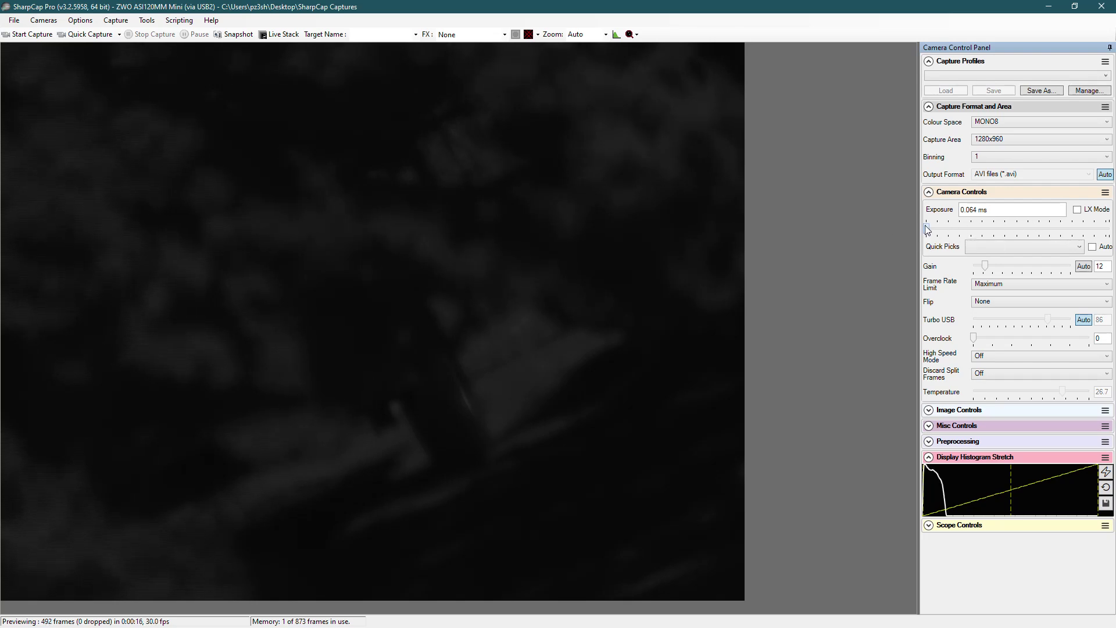
drag(927, 228, 940, 226)
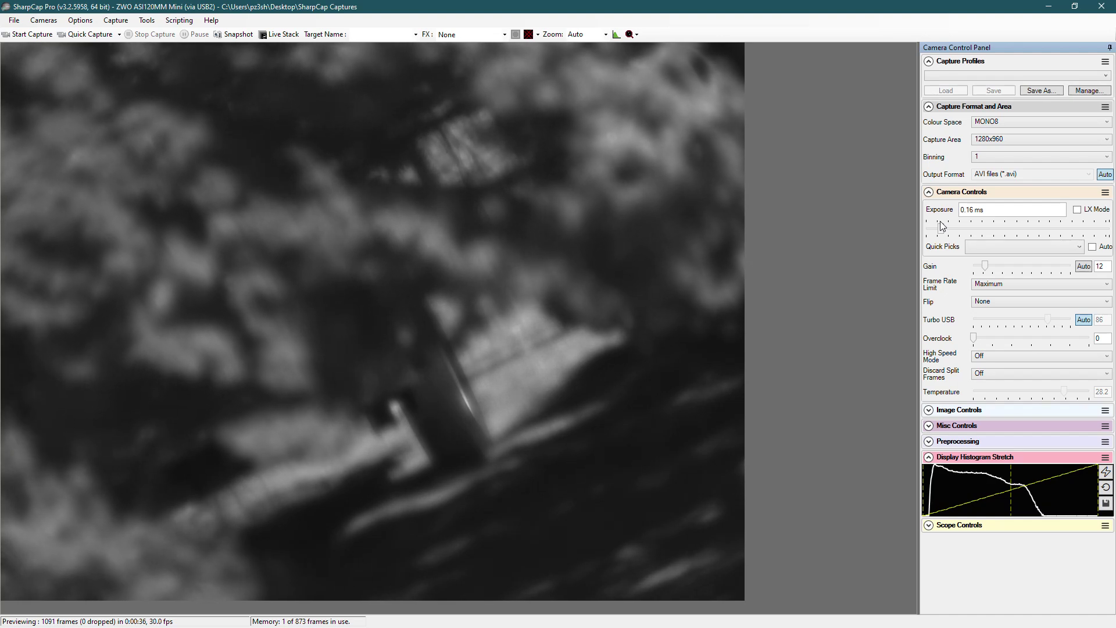
mouse_move(942, 231)
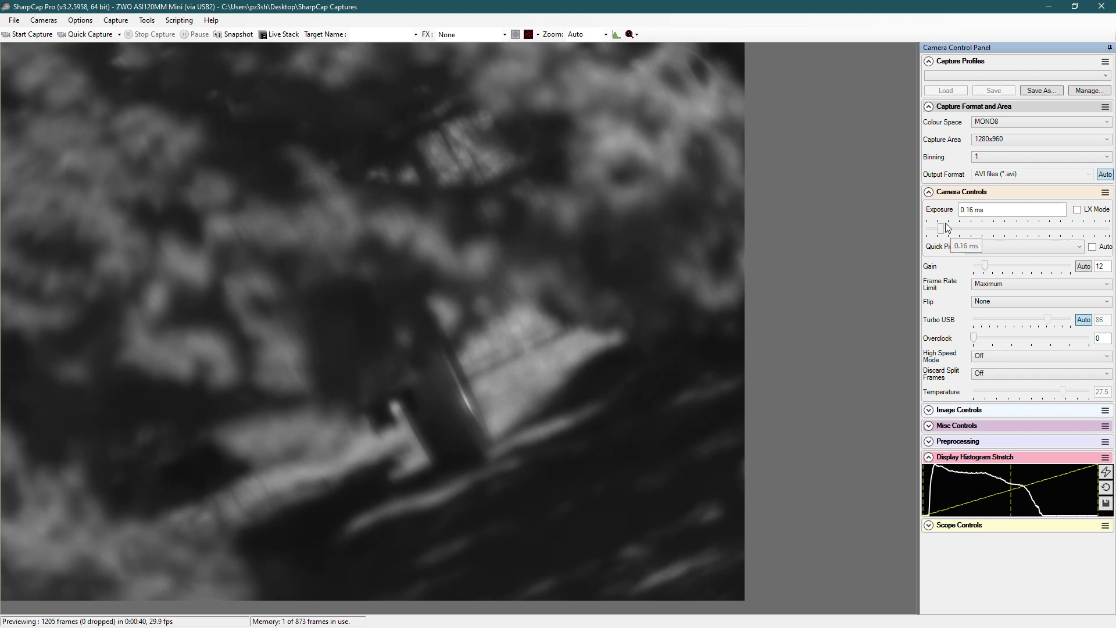
drag(945, 224, 943, 227)
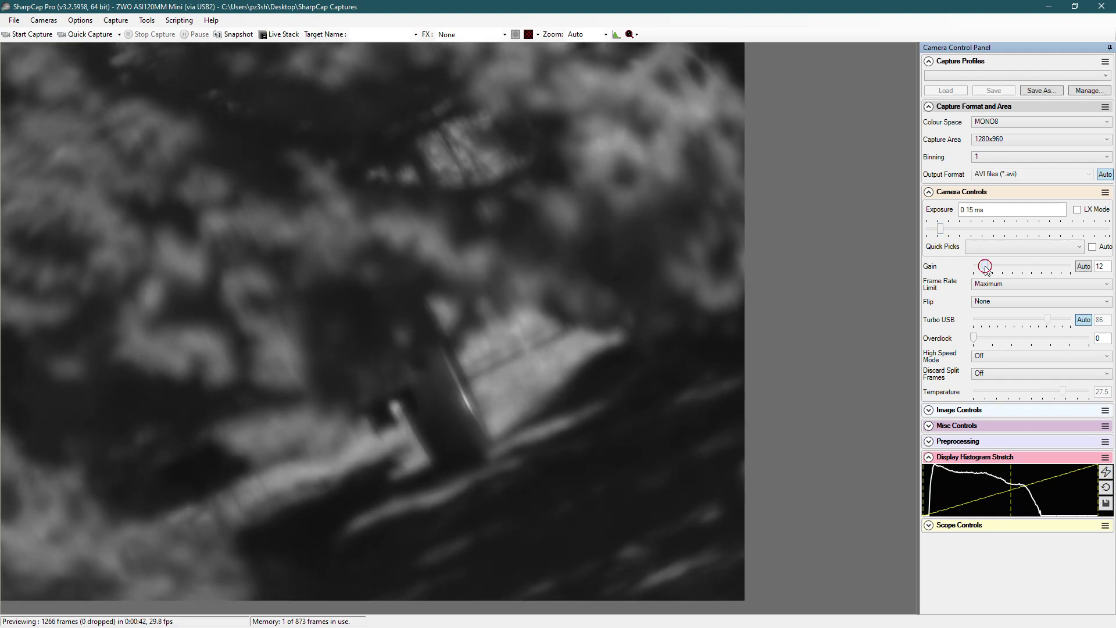
drag(985, 266, 982, 265)
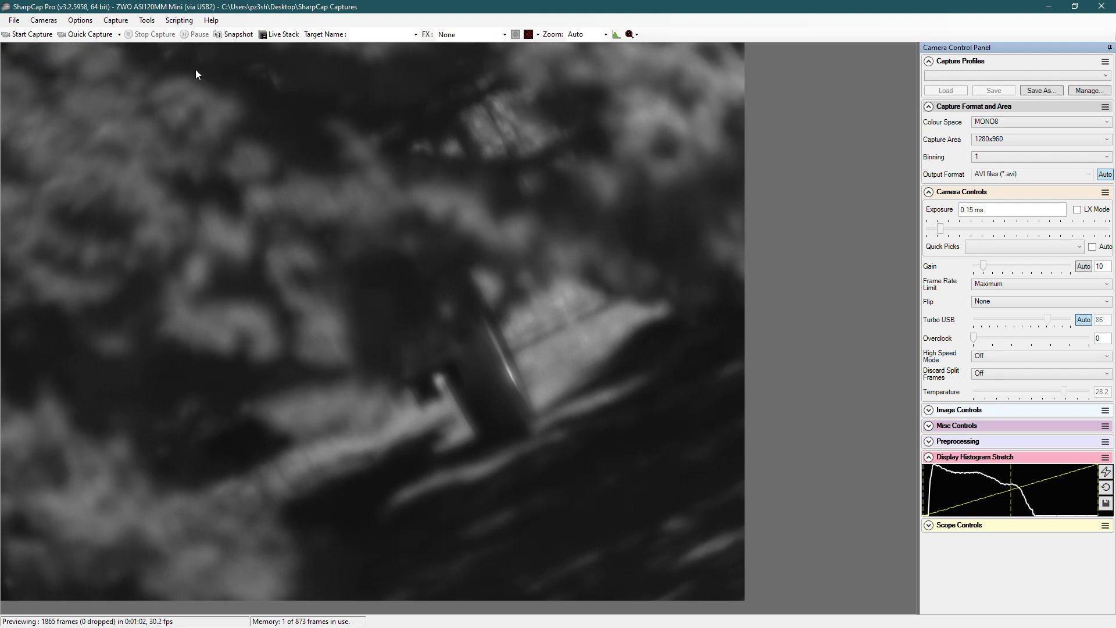
click(148, 21)
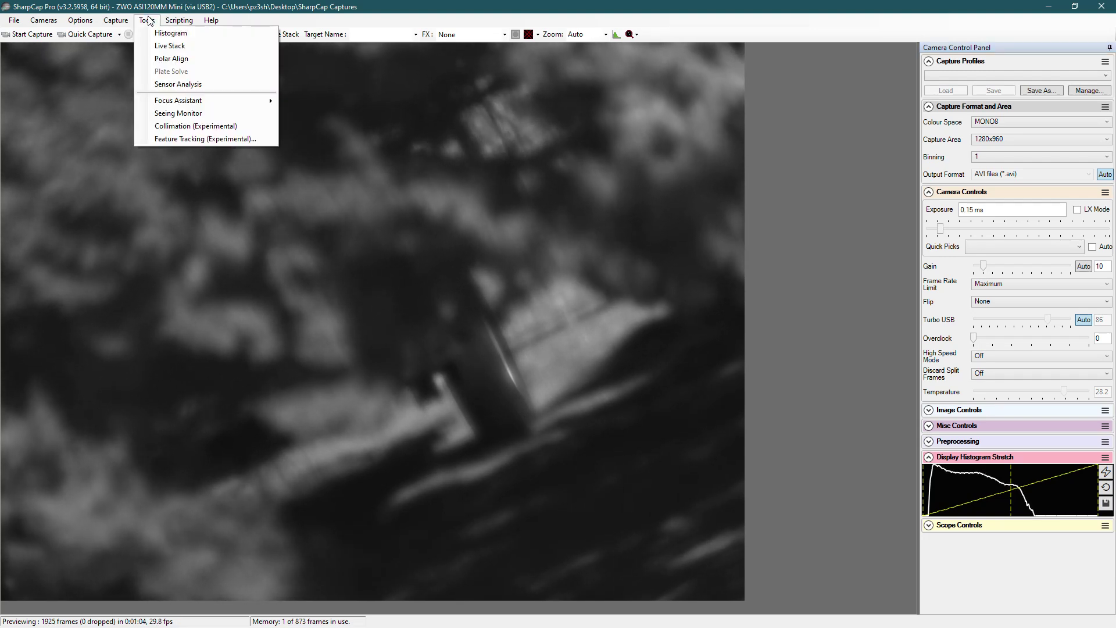
click(203, 59)
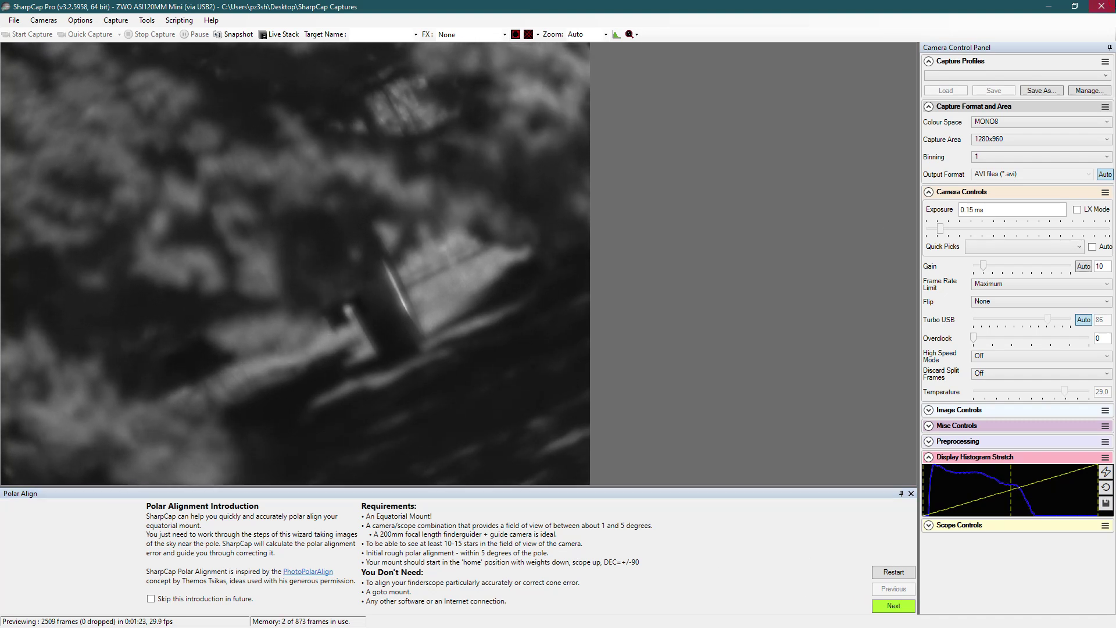
click(910, 493)
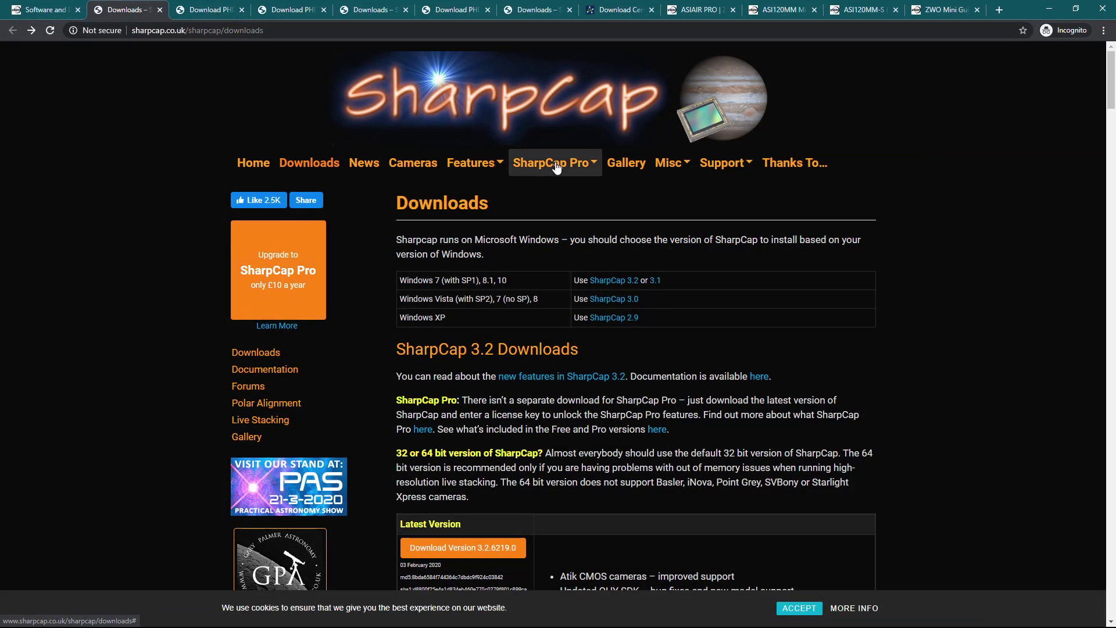
Dismiss the SharpCap submenu, show ZWO's Guide software list, and follow the PHD2 link
click(580, 169)
click(788, 224)
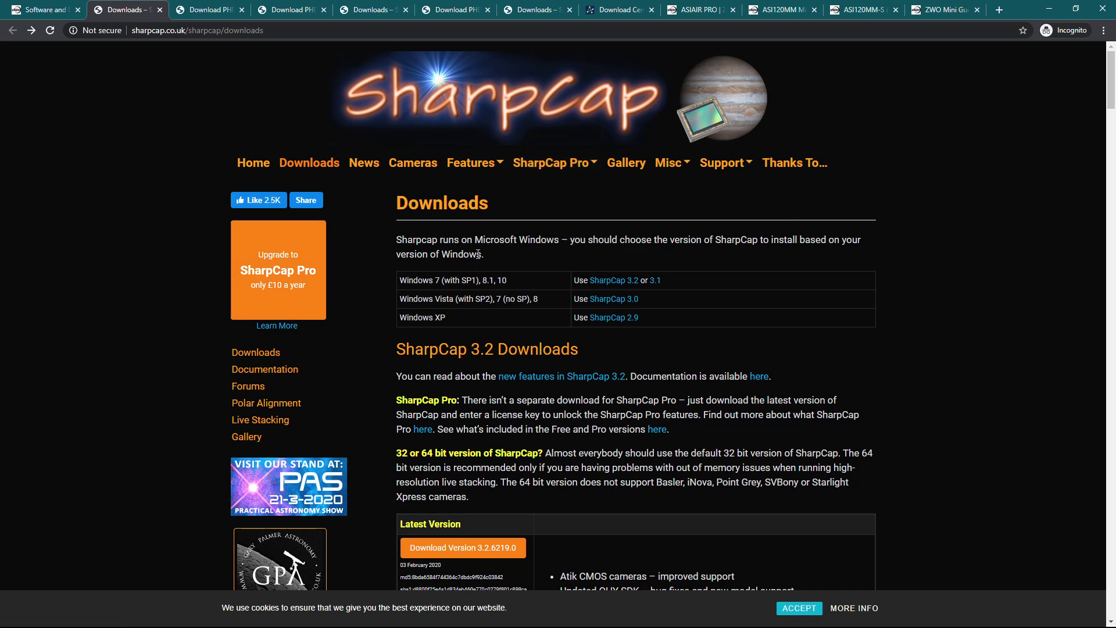
click(41, 7)
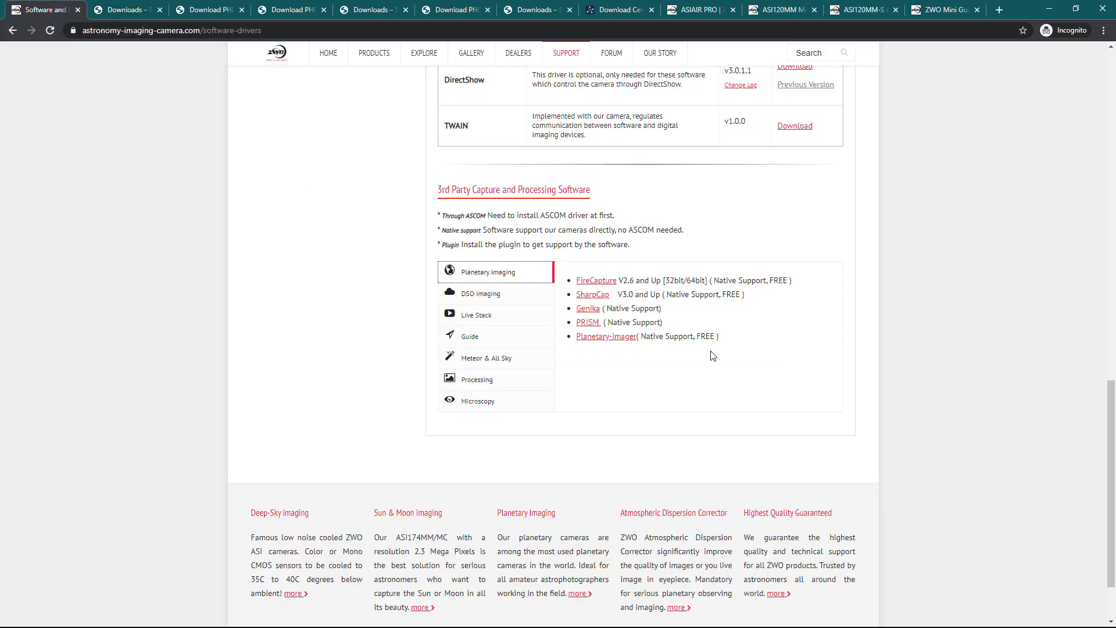
click(483, 337)
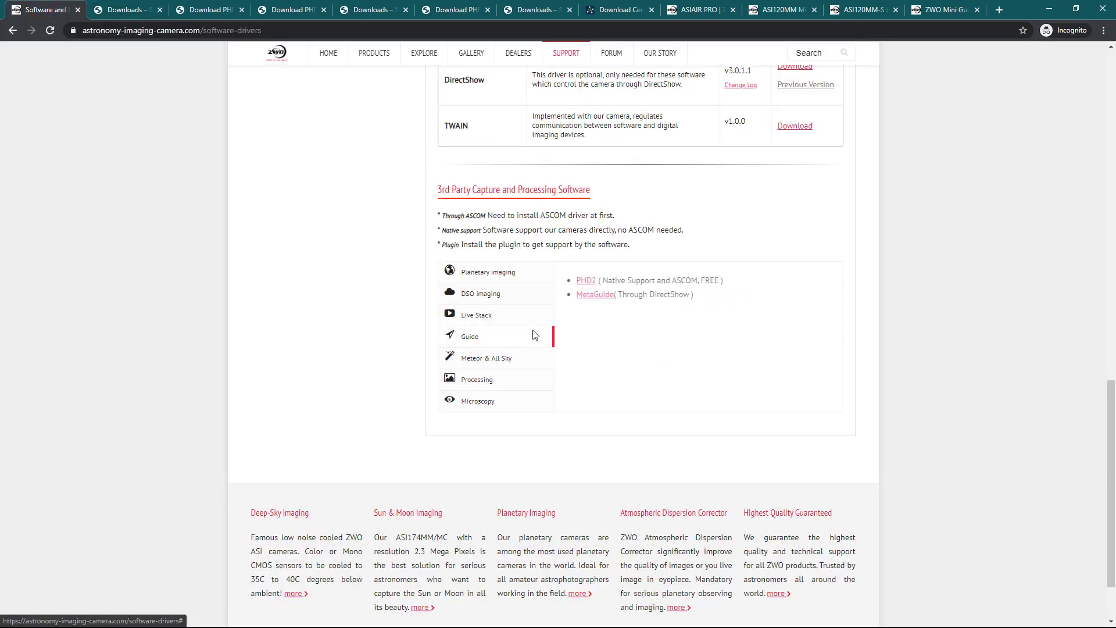
click(586, 281)
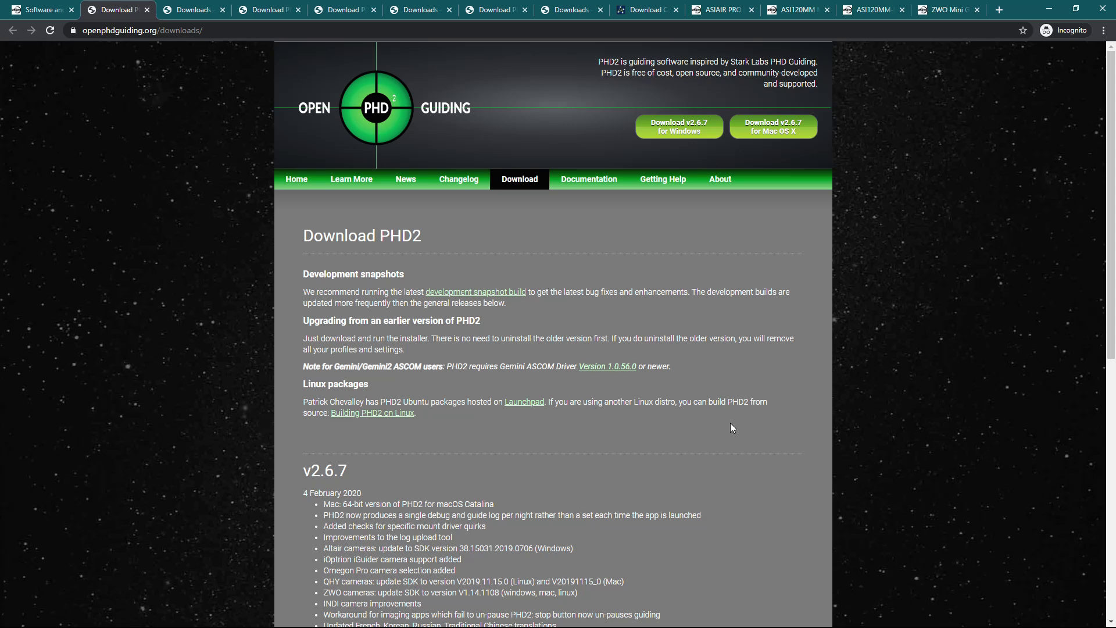
Scroll through the ASI120MM Mini product page
click(828, 3)
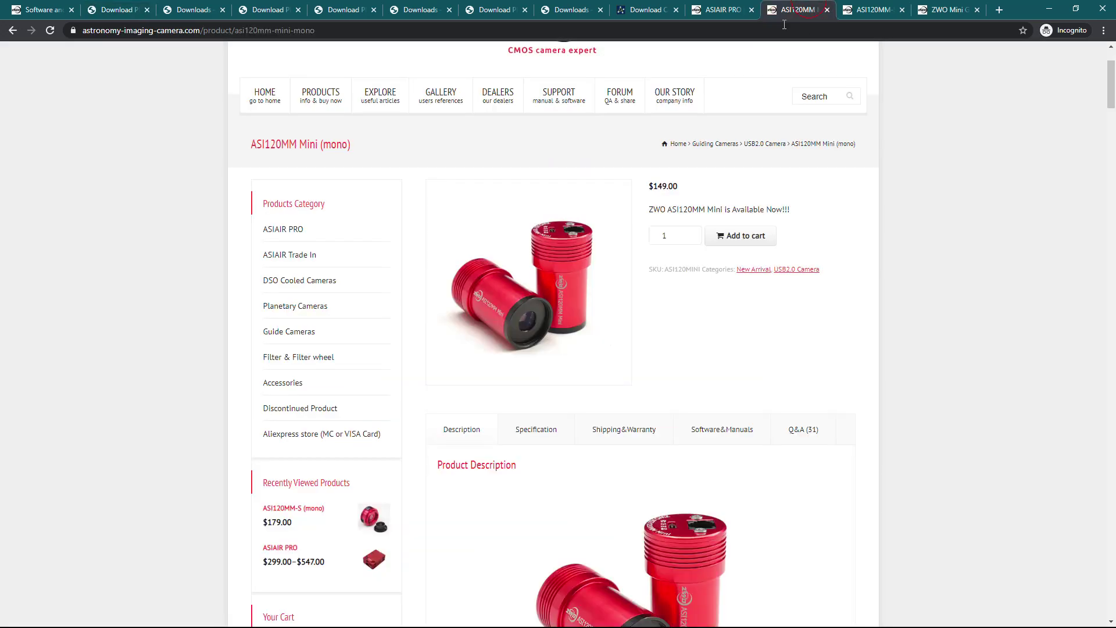
scroll(622, 345, down, 4)
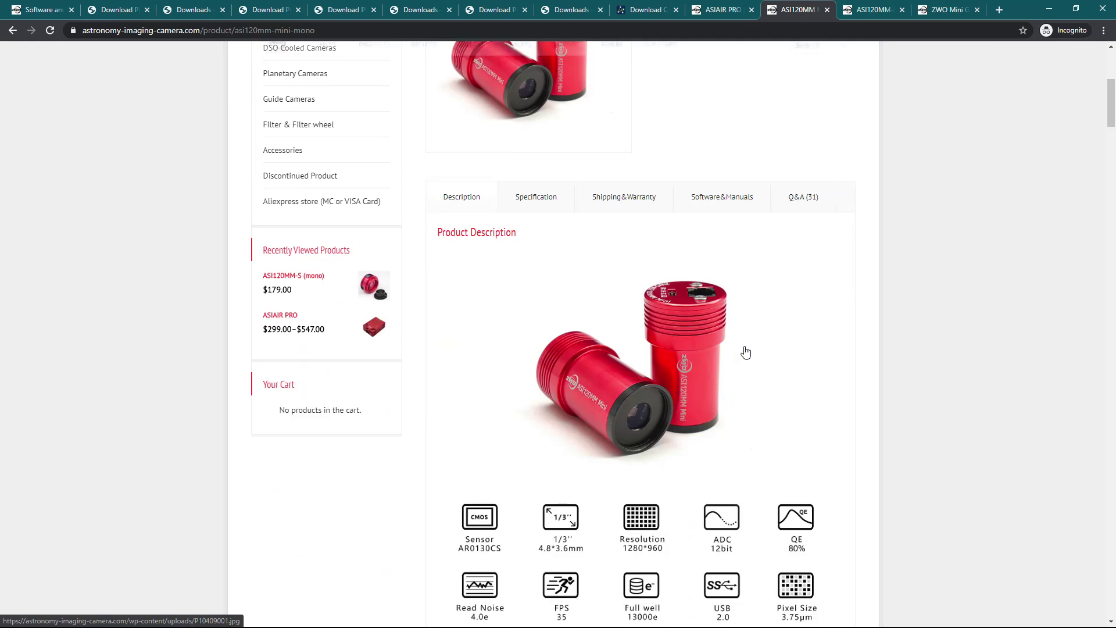
scroll(642, 411, down, 3)
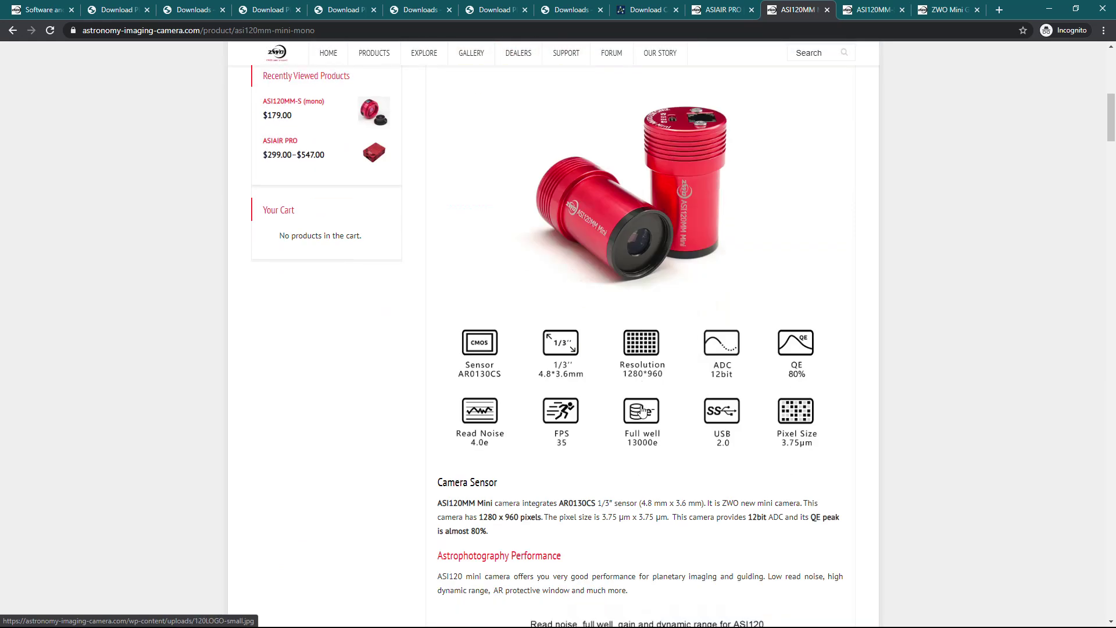
scroll(641, 407, up, 5)
Scroll through the ZWO mini guide scope product page, then return to Software and Drivers
click(944, 9)
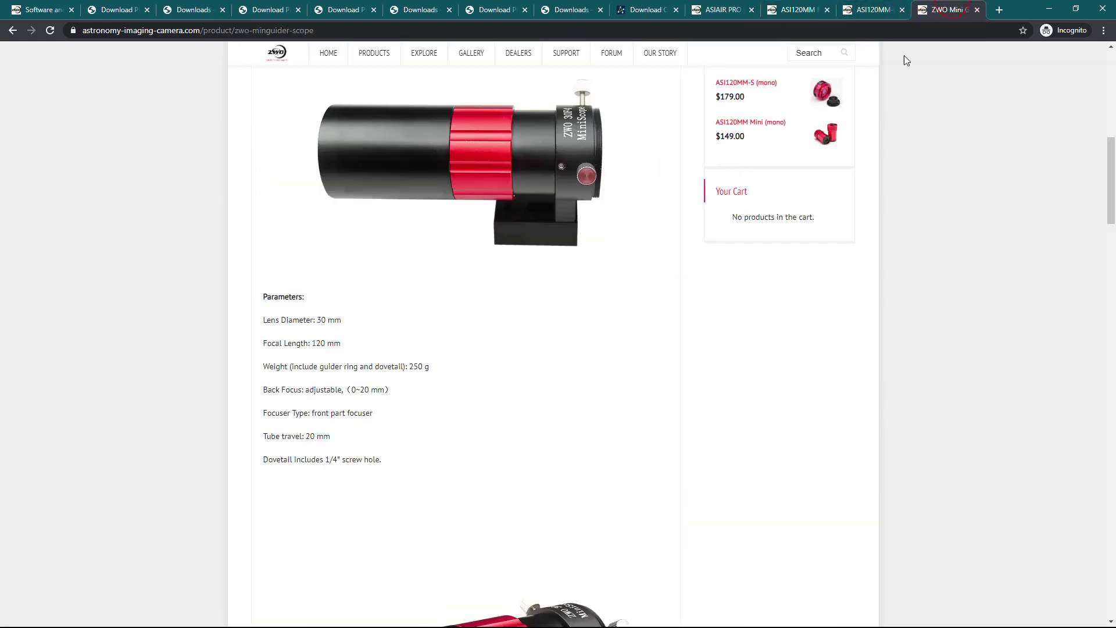
scroll(552, 267, up, 4)
scroll(541, 317, down, 5)
scroll(553, 316, down, 20)
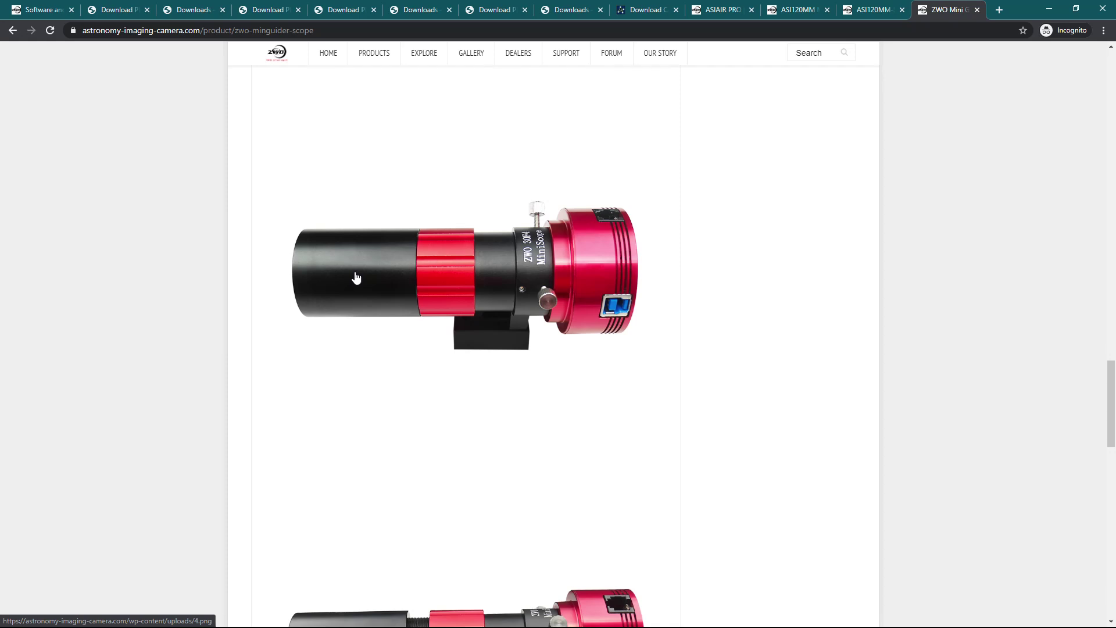
click(39, 8)
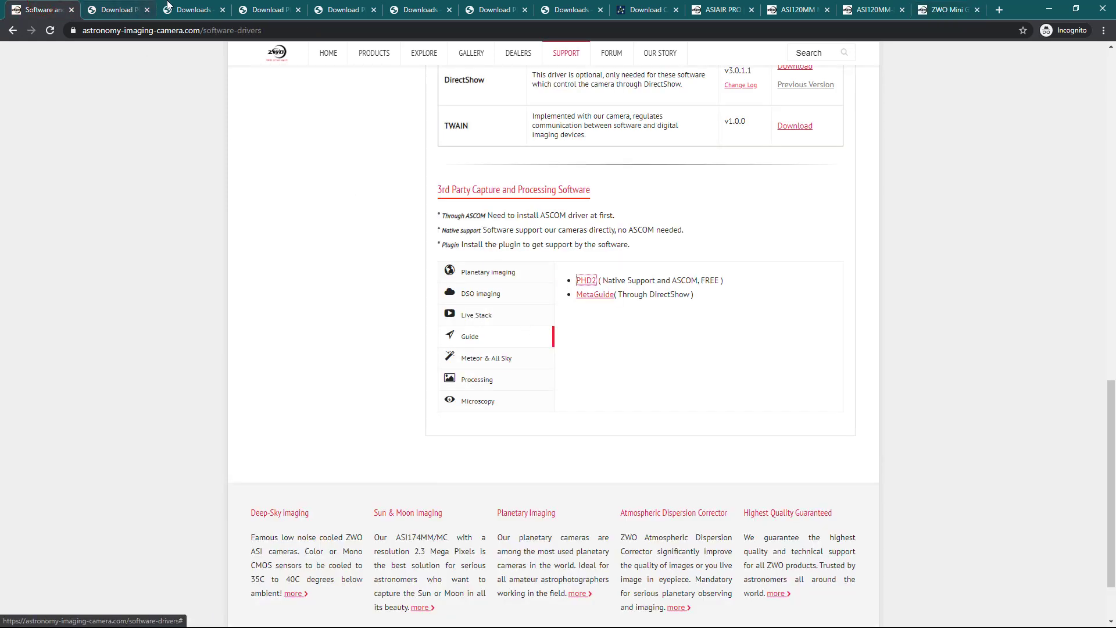
Launch PHD Guiding 2 by searching 'phd' in Windows search
key(super)
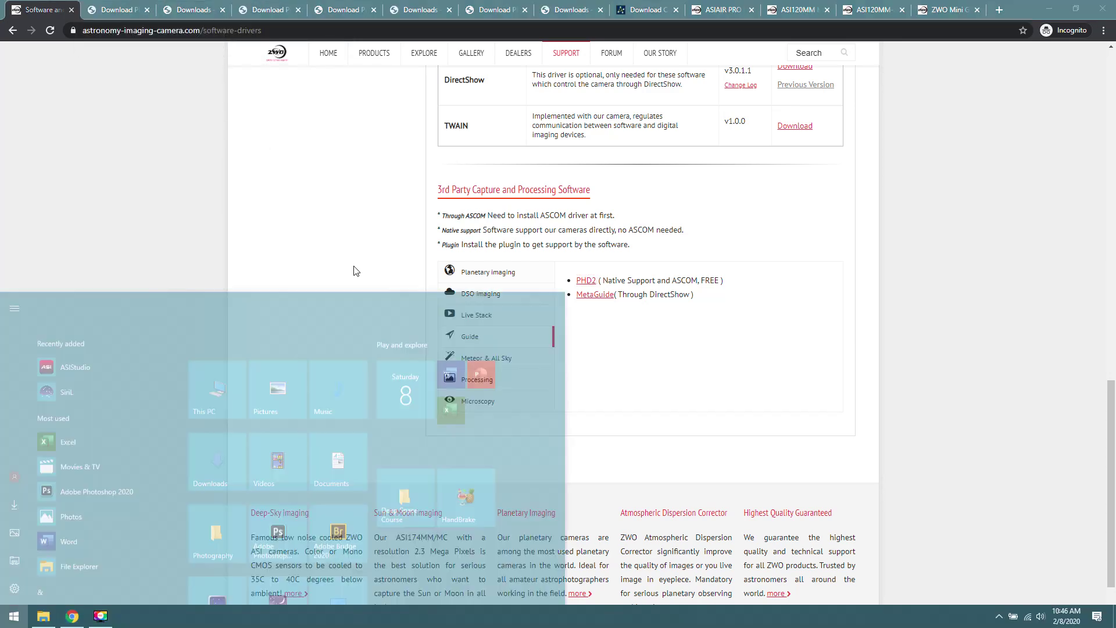
text(phd)
key(Return)
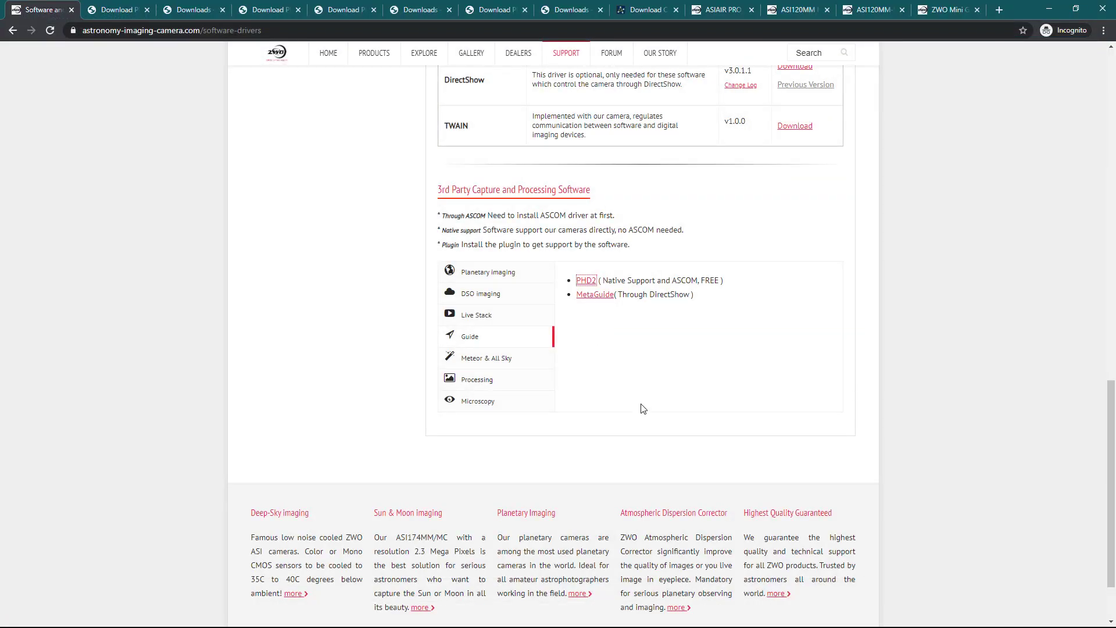
scroll(643, 411, up, 1)
Highlight the ASCOM Drivers (optional) heading and the ASCOM Platform driver name
scroll(643, 411, up, 8)
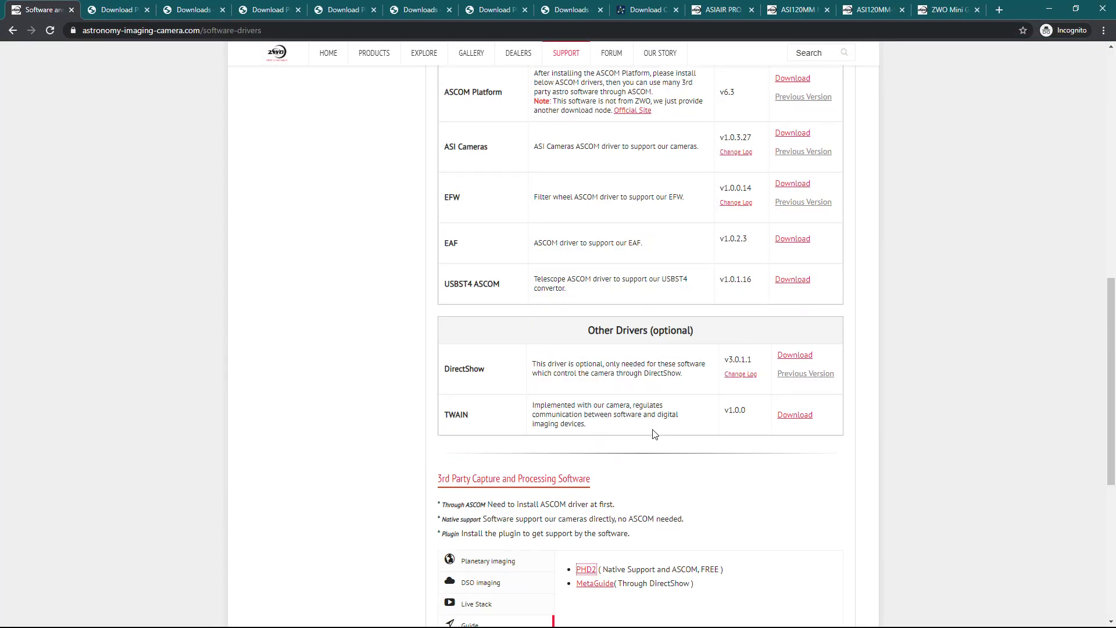
drag(571, 231, 717, 229)
click(717, 229)
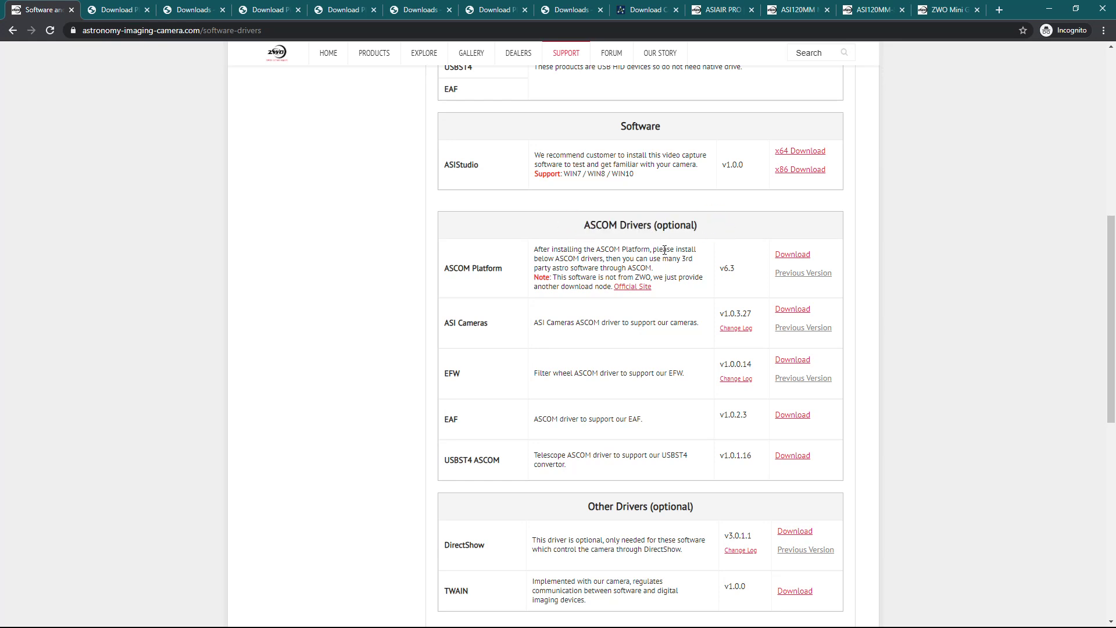
triple_click(454, 268)
click(349, 275)
Download the ASCOM Platform v6.3 installer, open the official ASCOM site, then return to ZWO drivers
click(778, 256)
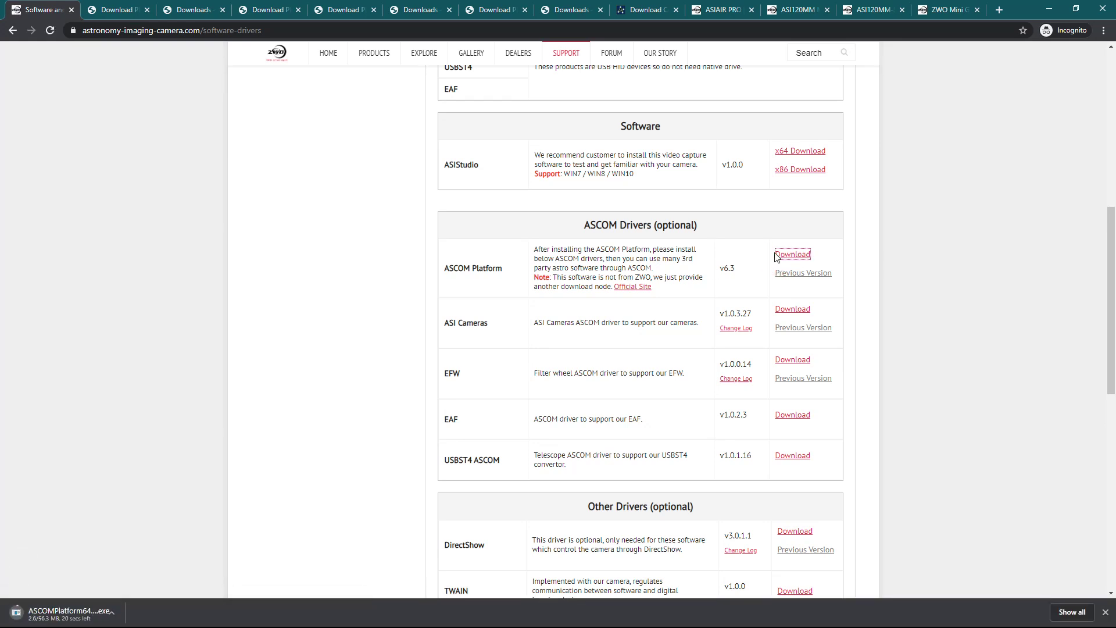
click(630, 287)
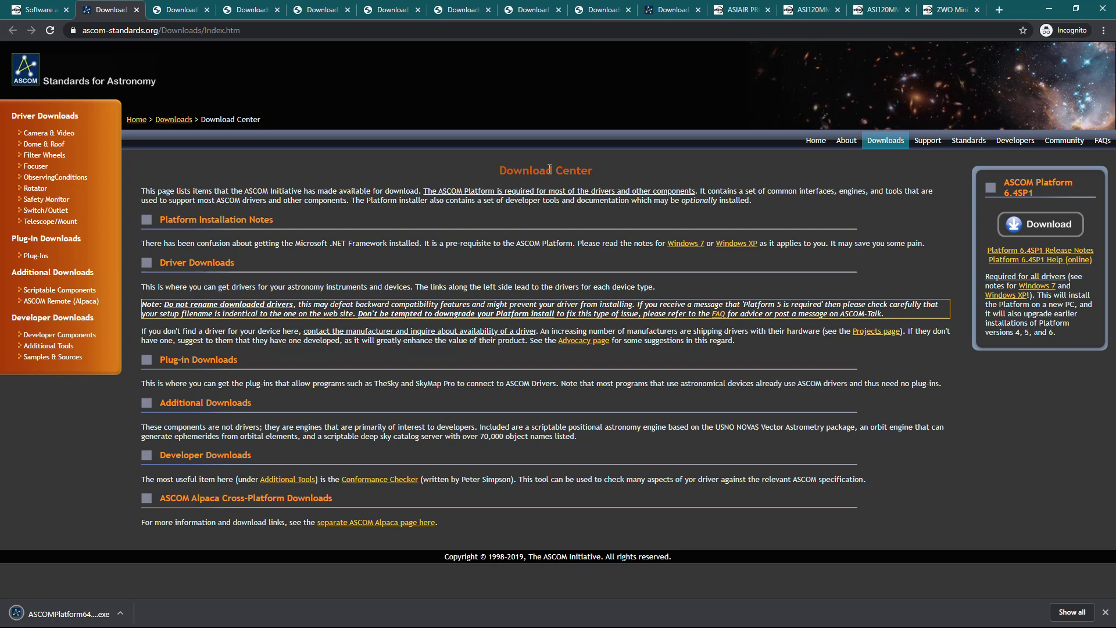
click(36, 10)
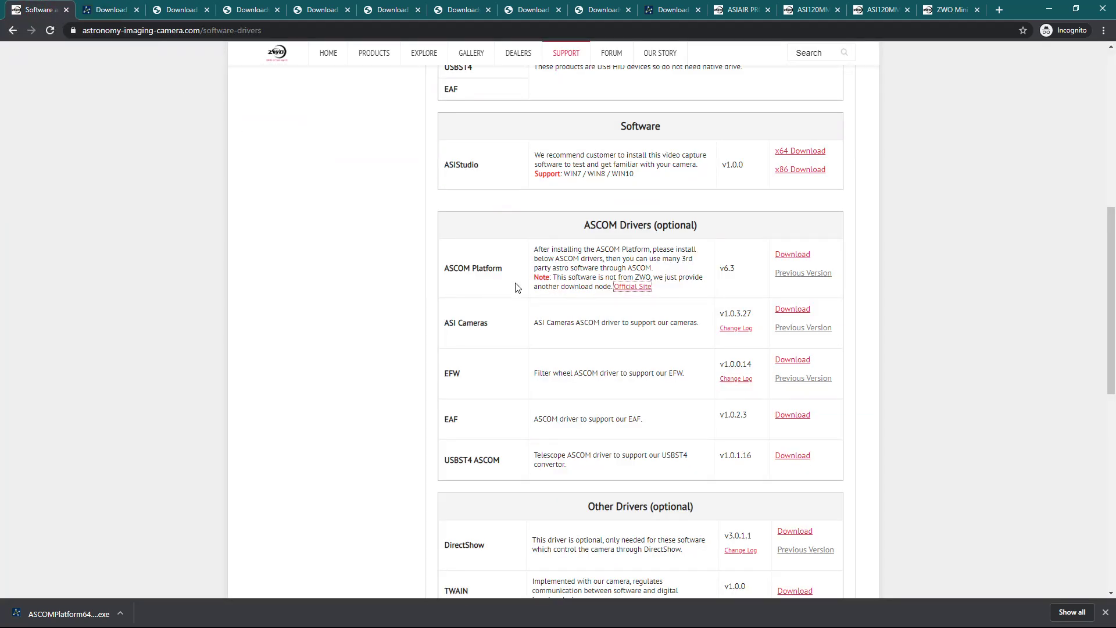
Switch the driver listing from Windows to Mac and back to Windows
scroll(708, 284, up, 3)
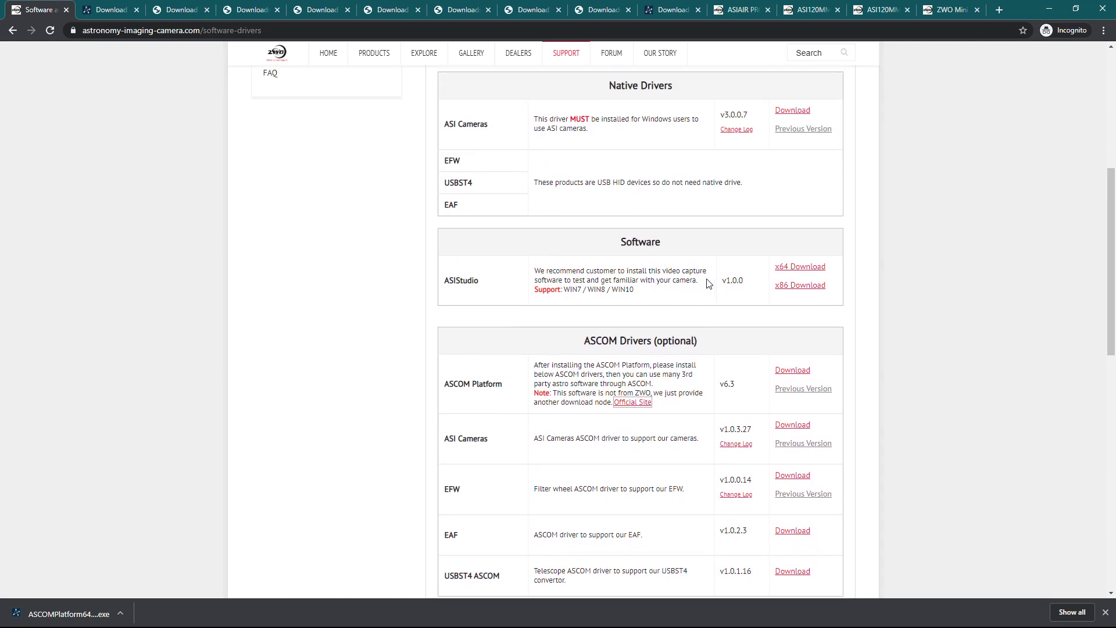
scroll(708, 283, up, 2)
scroll(708, 283, up, 2)
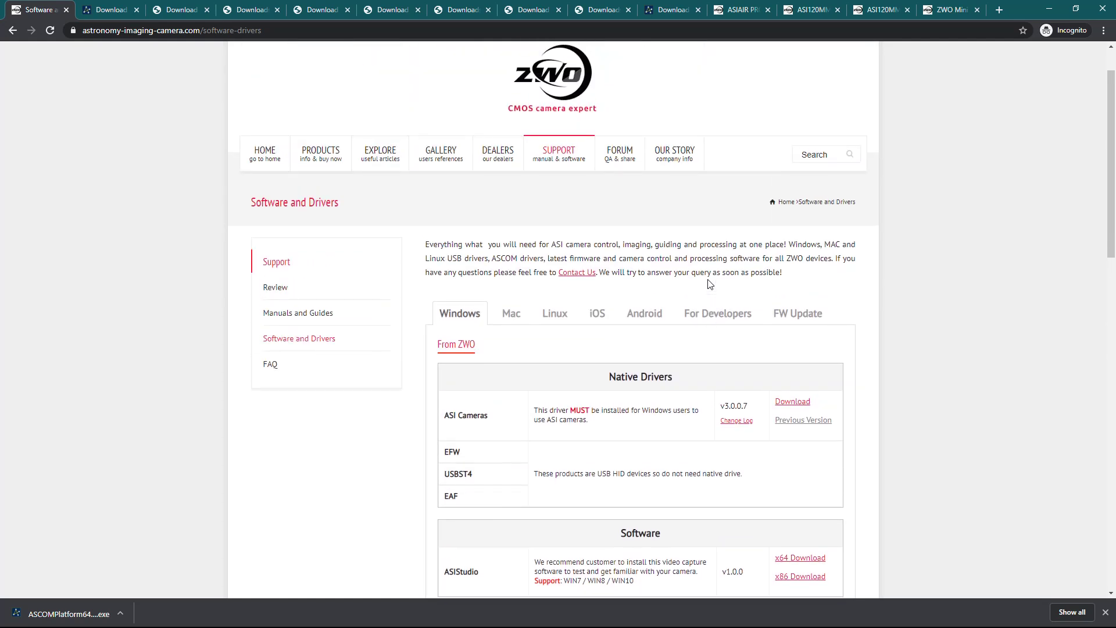
scroll(703, 284, down, 1)
scroll(695, 286, up, 1)
click(512, 314)
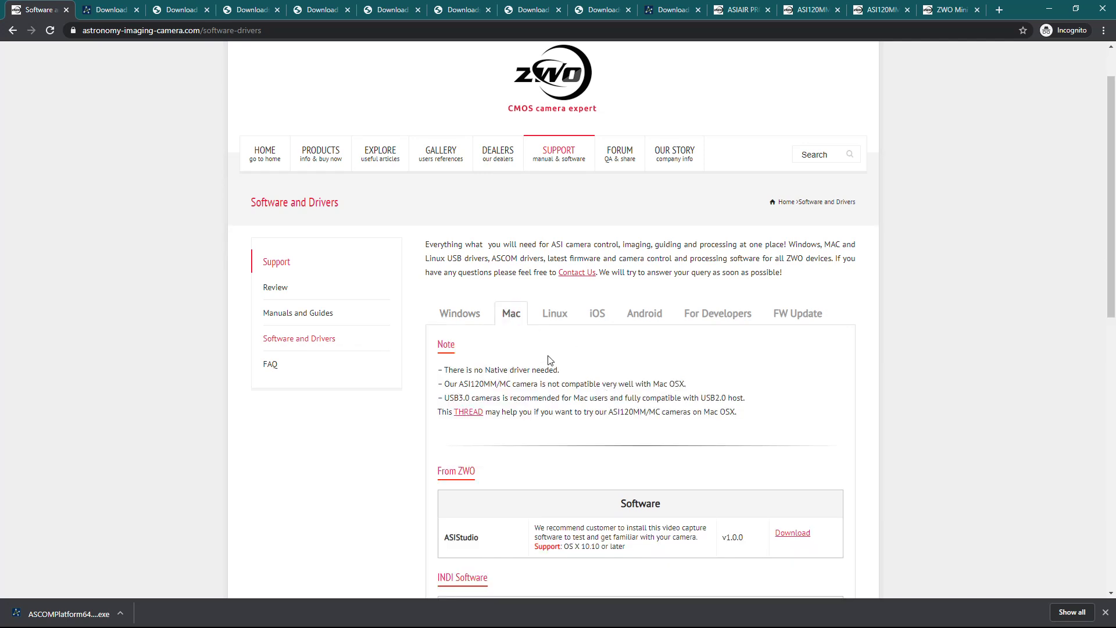
click(465, 319)
Scroll to the third-party software and list the Planetary imaging capture programs
scroll(590, 354, down, 4)
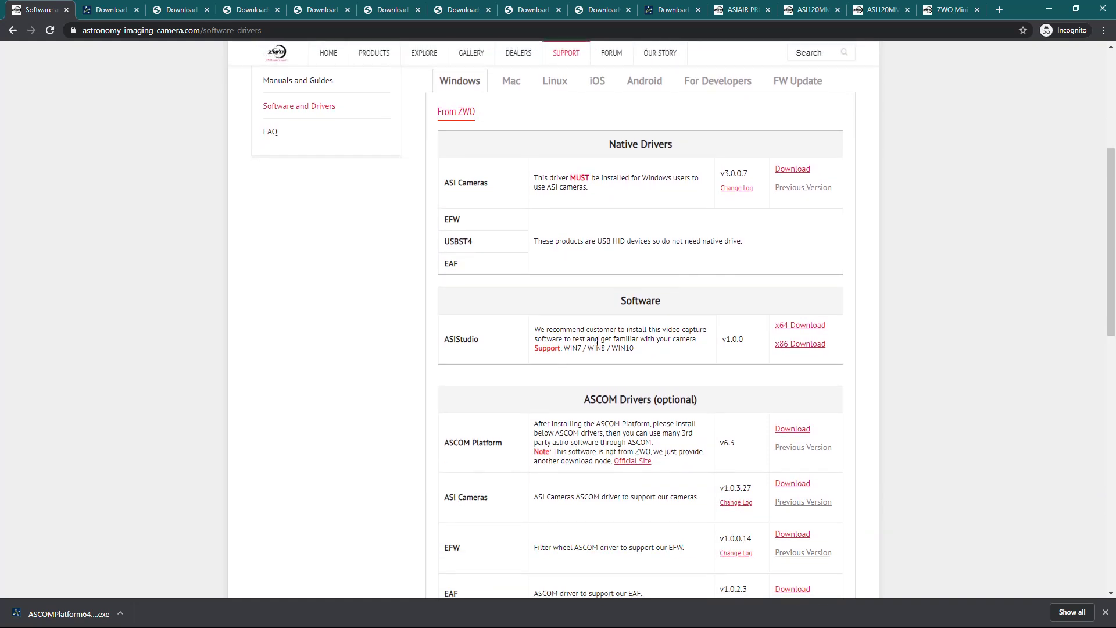
scroll(581, 337, down, 1)
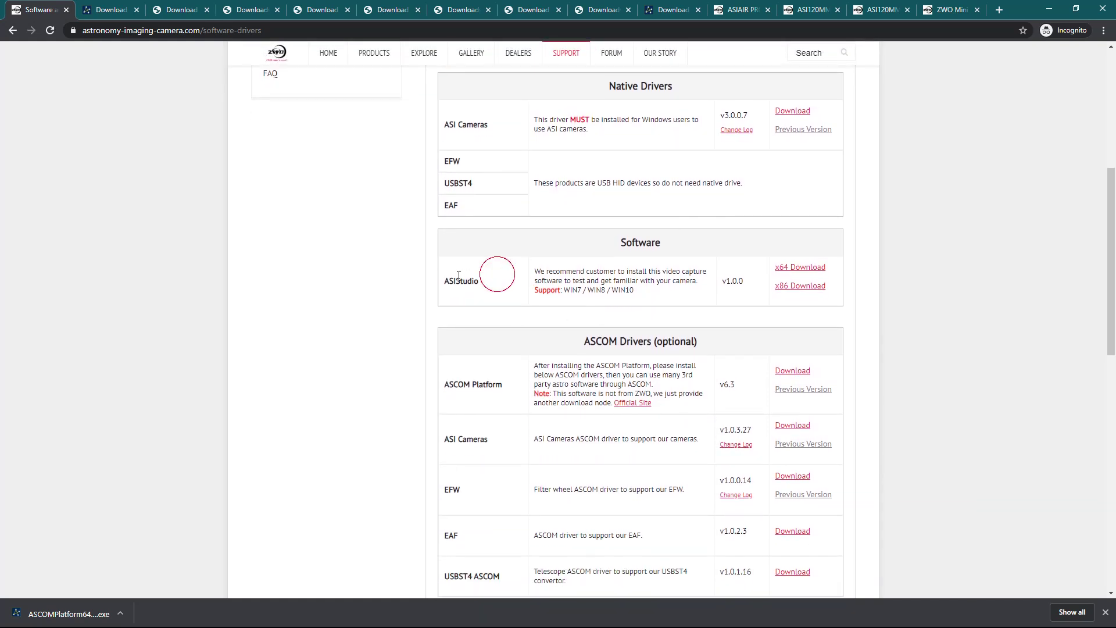
drag(498, 277, 437, 281)
click(497, 280)
scroll(555, 262, down, 8)
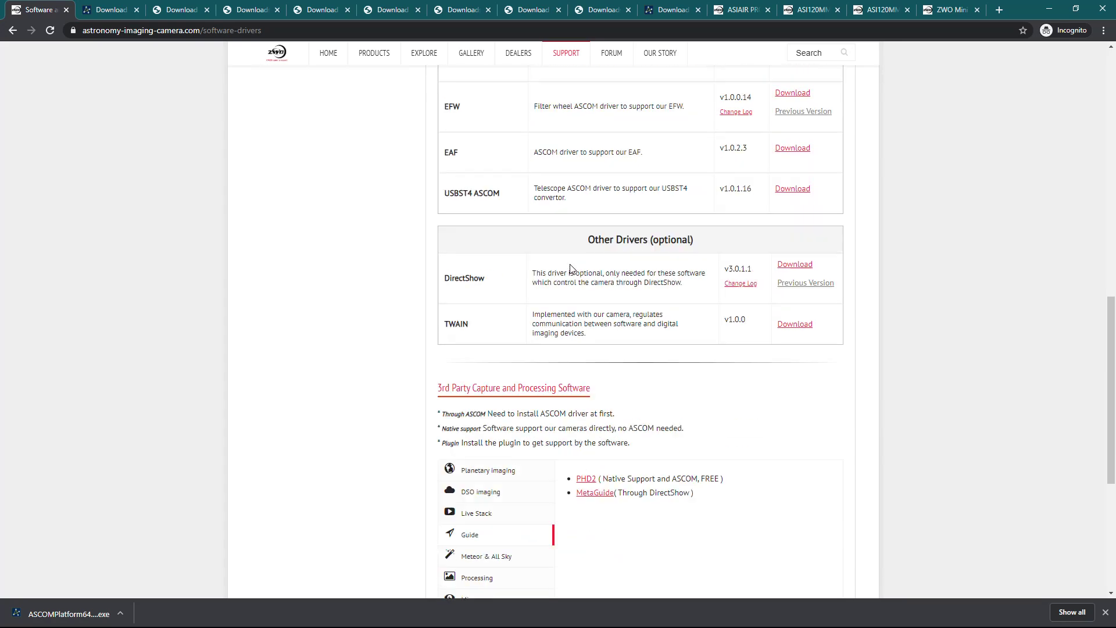
click(481, 387)
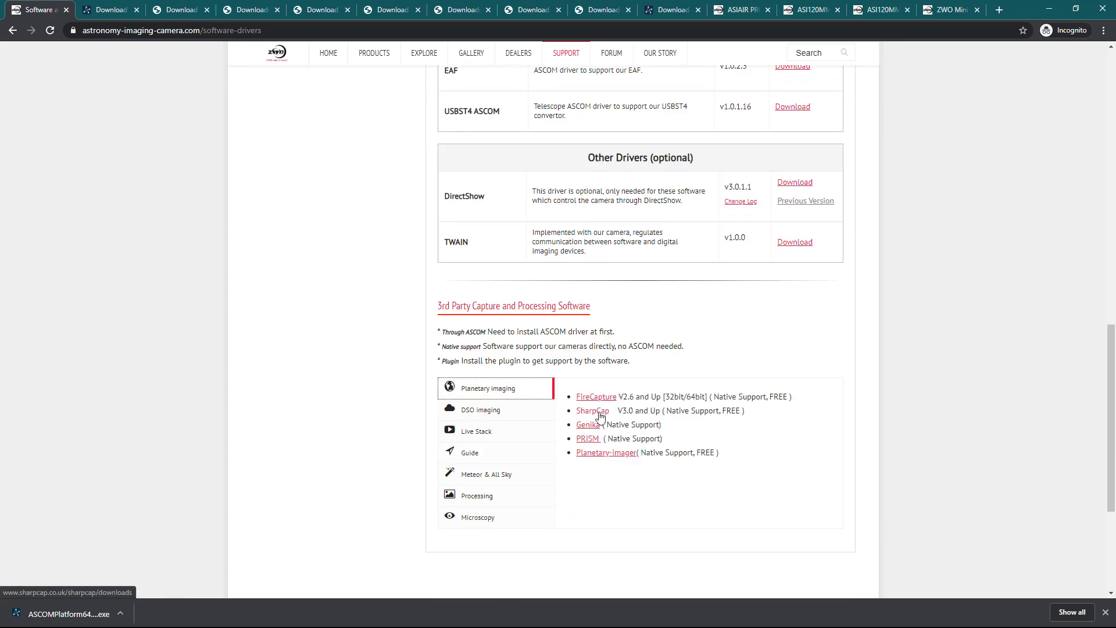
scroll(616, 414, up, 15)
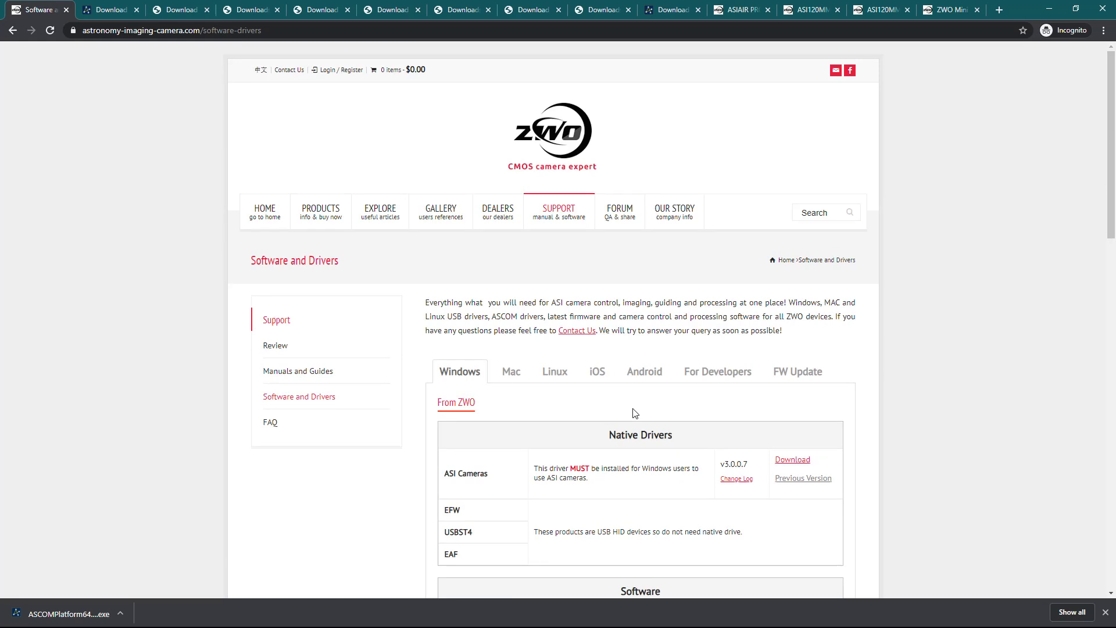
Switch to Mac and list its DSO imaging, Livestack and Guide software
click(505, 372)
scroll(659, 391, down, 3)
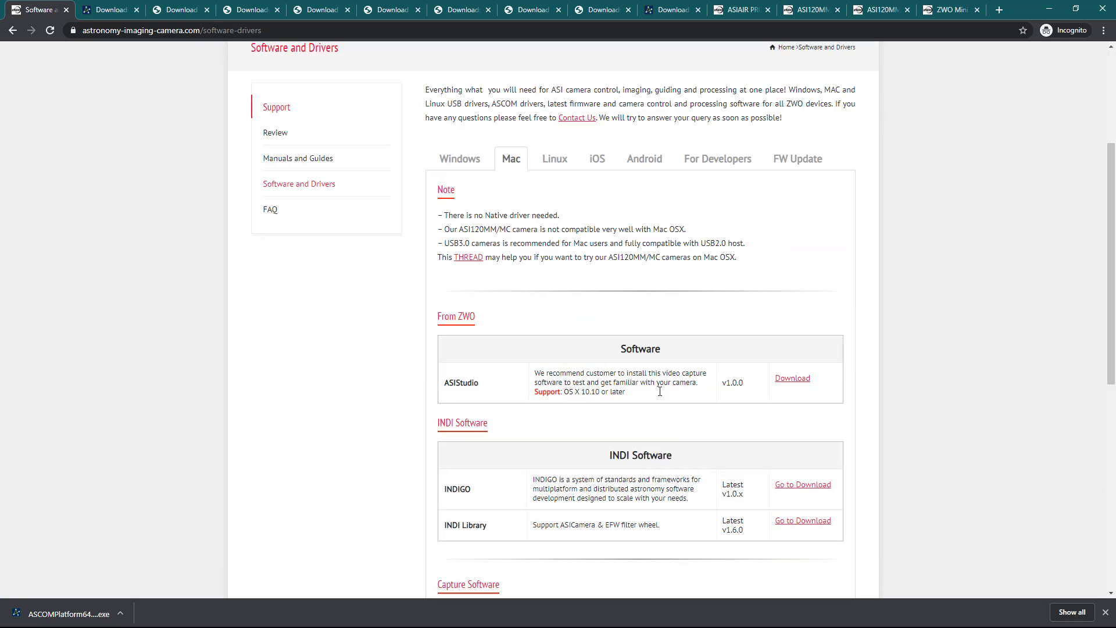
scroll(659, 391, down, 7)
click(506, 221)
click(498, 247)
click(502, 276)
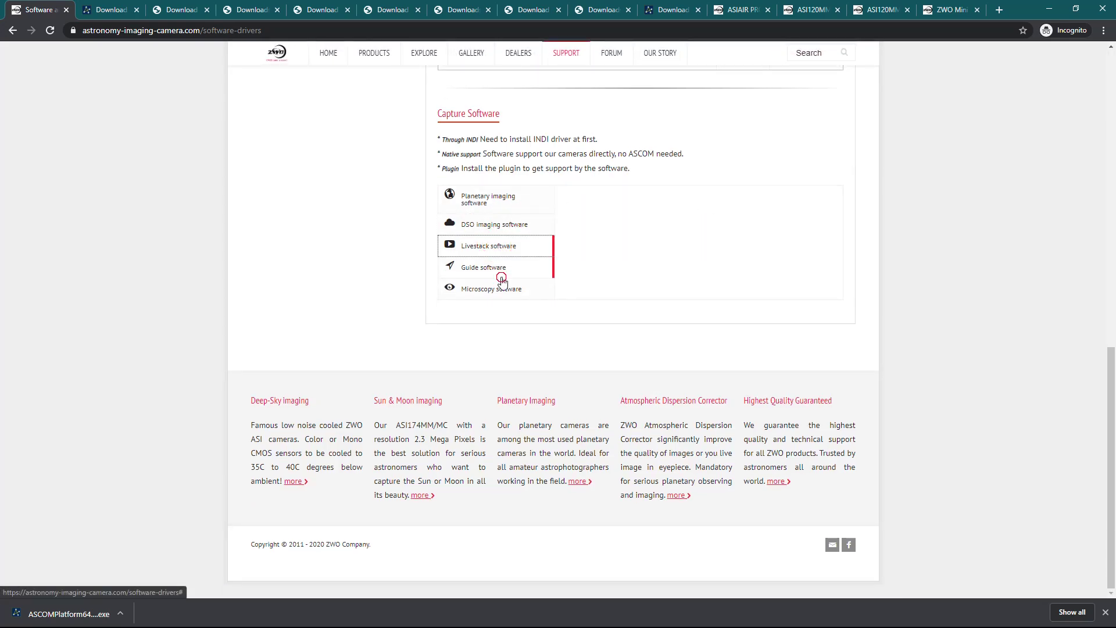
scroll(501, 288, up, 12)
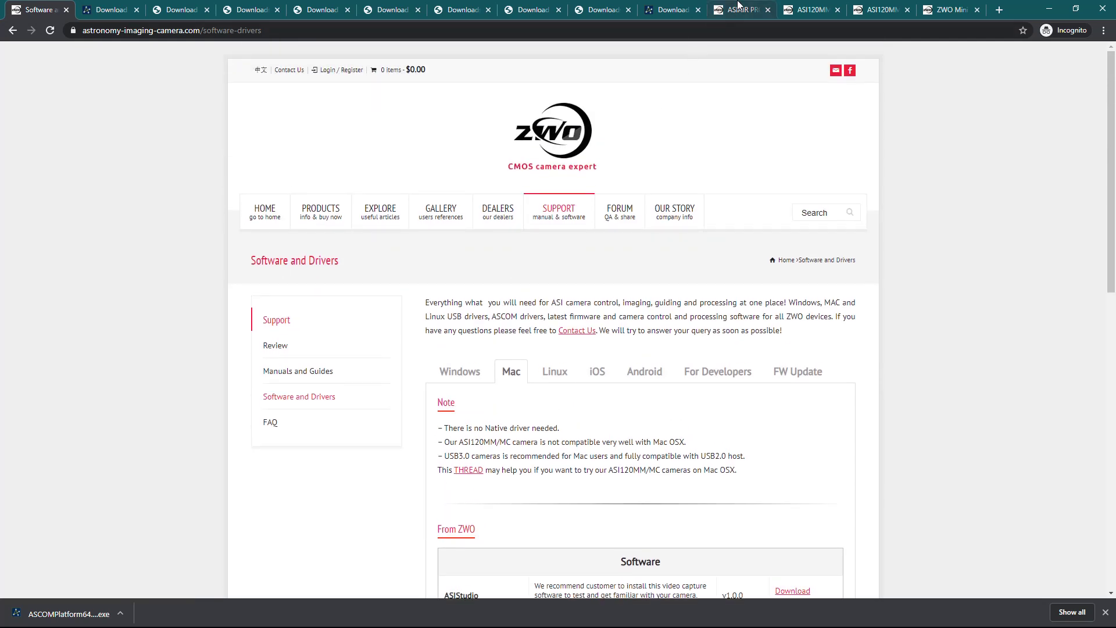
Switch to the ASIAIR PRO tab to view its price and product description
click(737, 8)
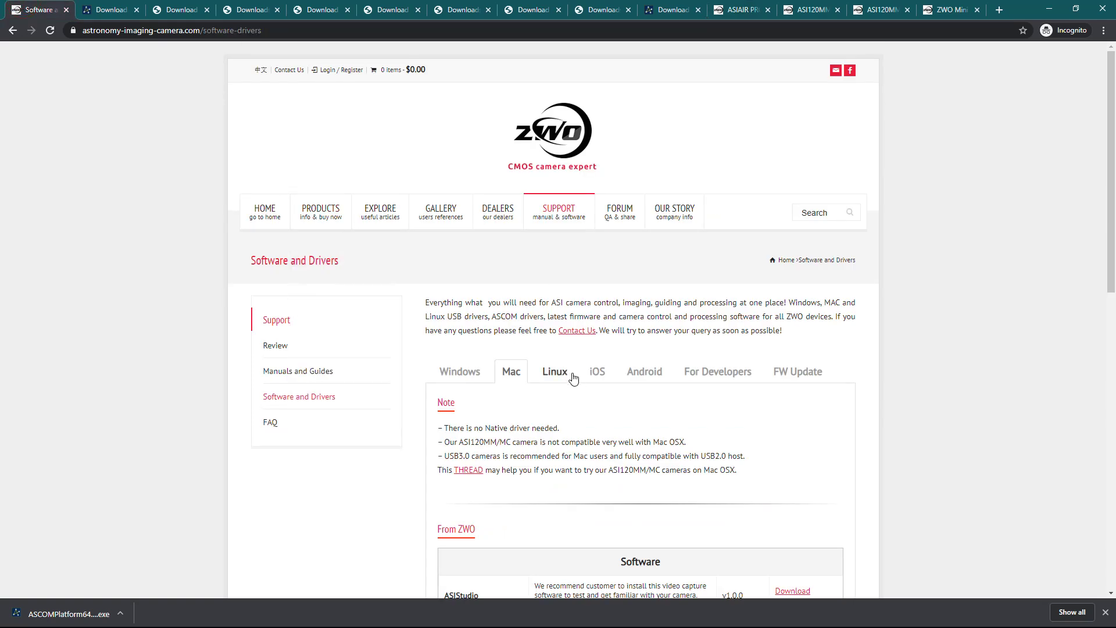
scroll(705, 347, down, 7)
Dismiss Chrome's finished download notice and glance at the ASIAIR PRO product page
scroll(706, 347, down, 4)
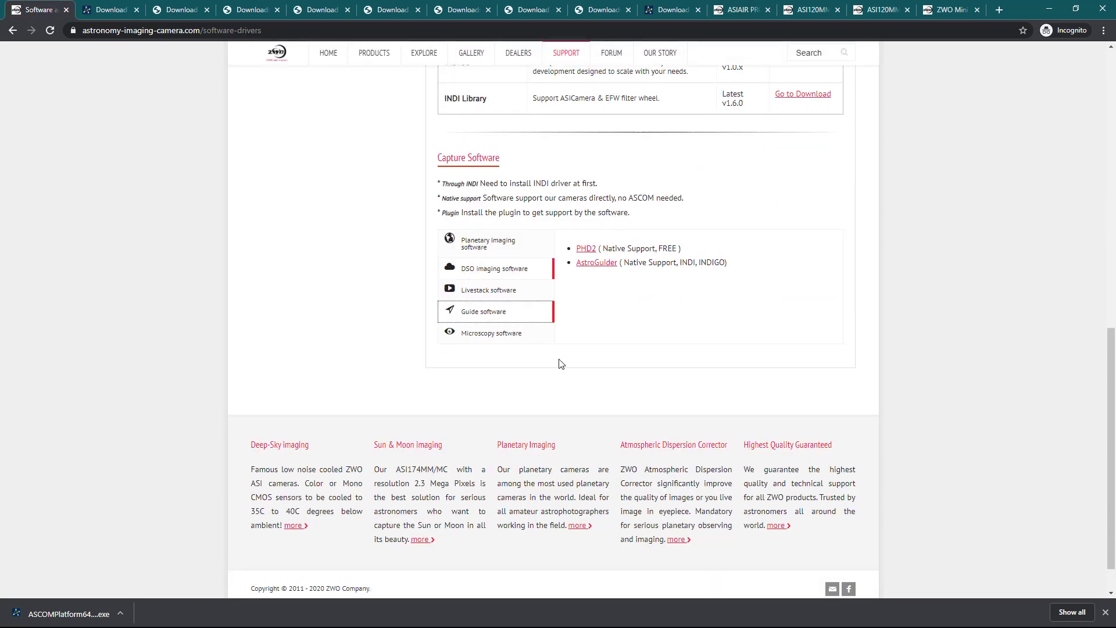
scroll(558, 364, up, 2)
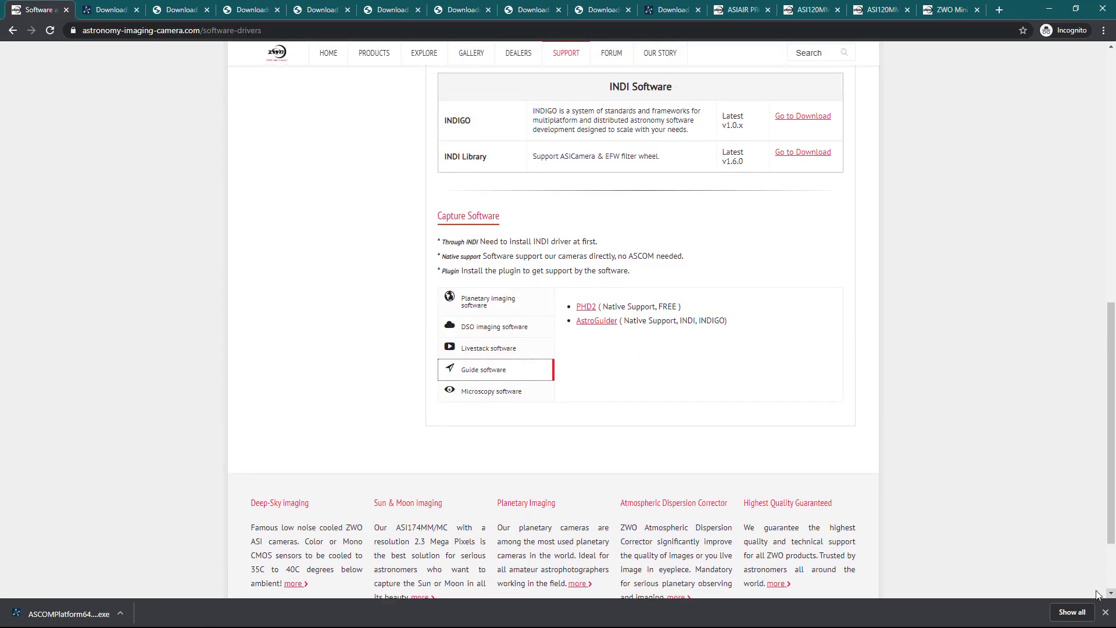
click(1106, 612)
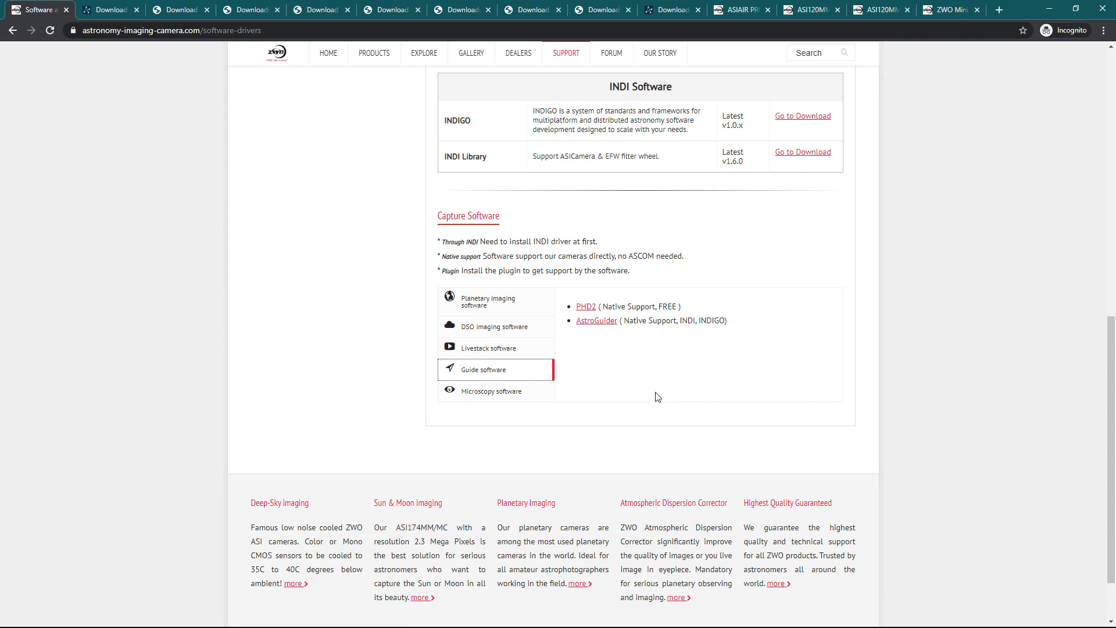
click(736, 10)
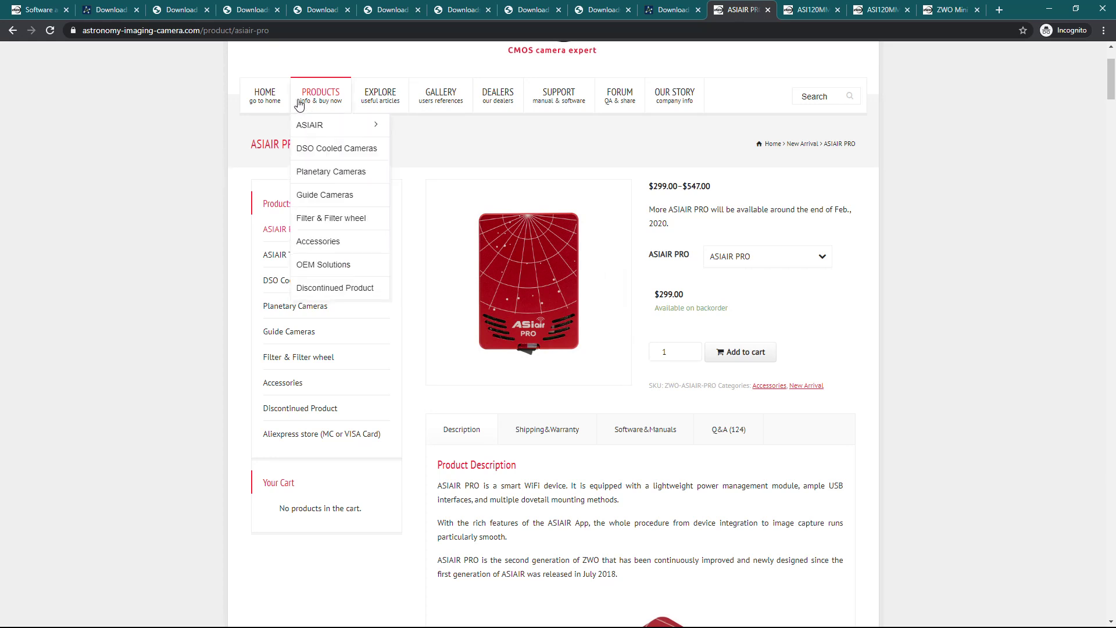
Return to Software and Drivers and list planetary imaging downloads, including ASI Cameras driver v3.0.0.7 and ASIStudio v1.0.0
click(32, 5)
click(510, 302)
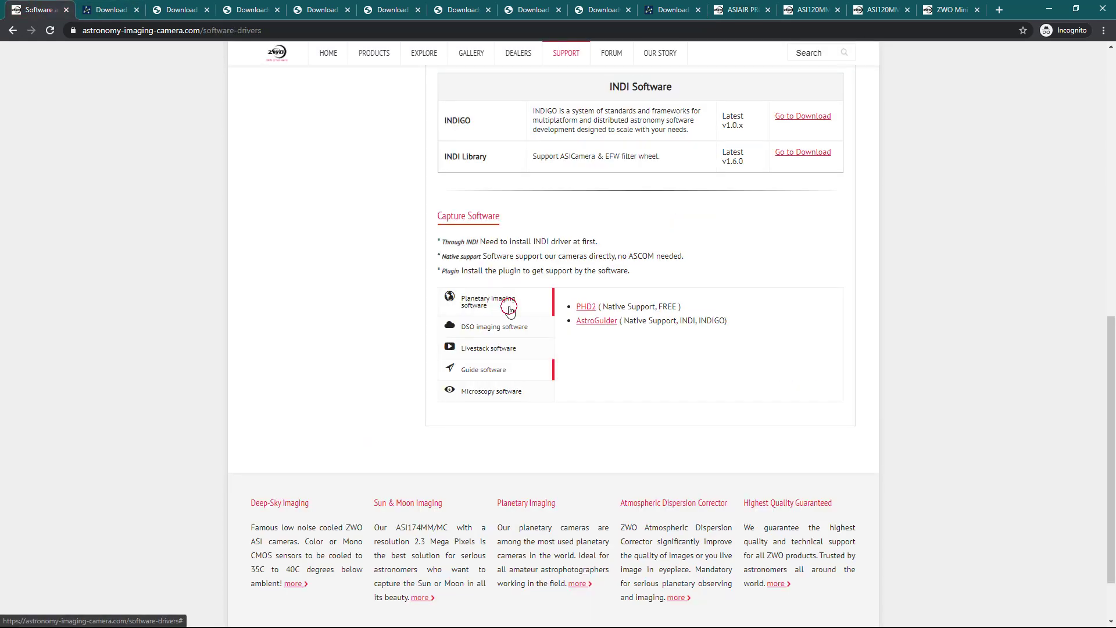
scroll(567, 309, up, 15)
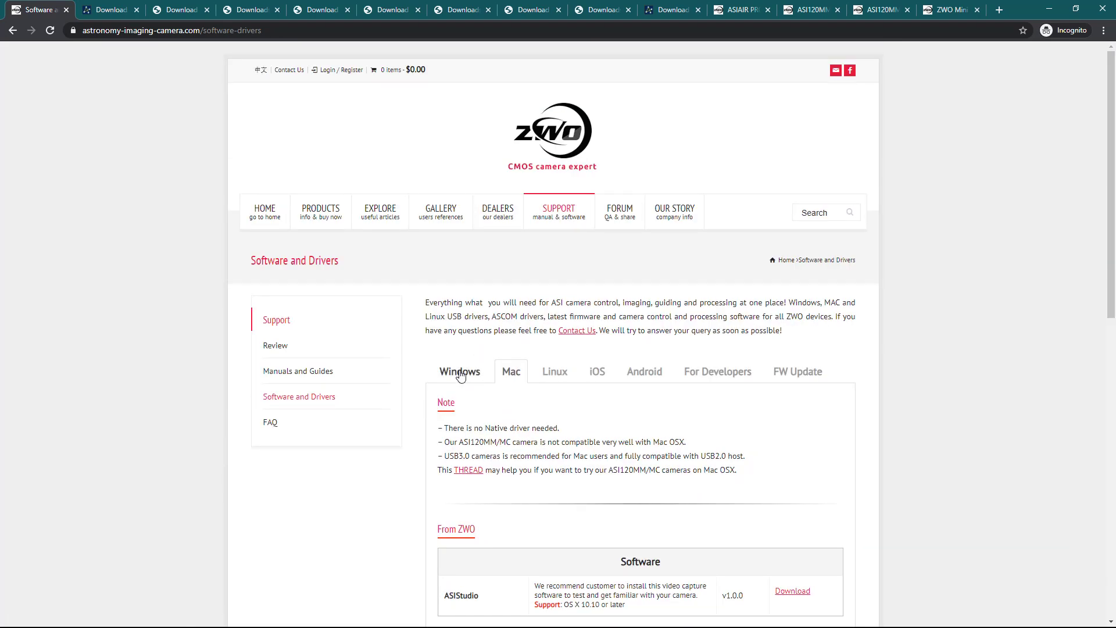
scroll(595, 373, down, 15)
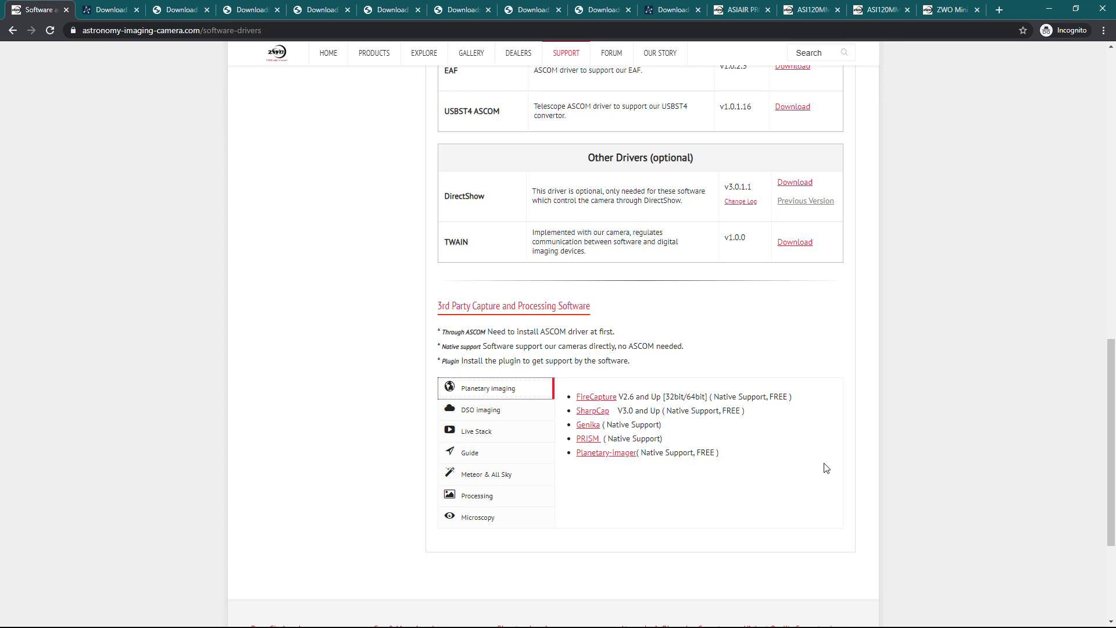
scroll(825, 467, up, 15)
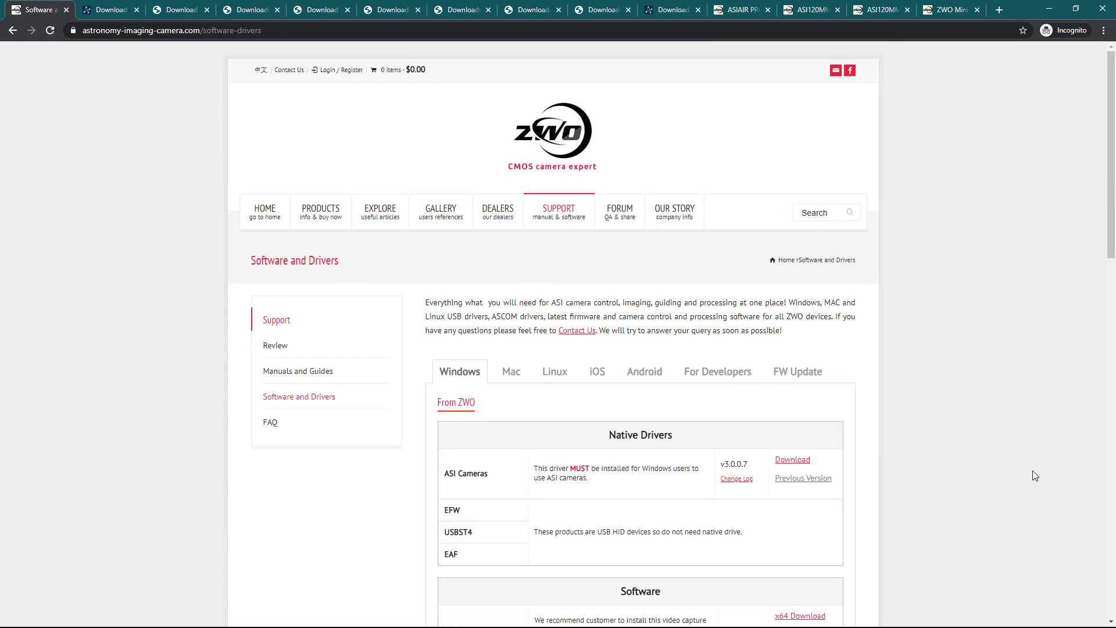
scroll(1034, 474, down, 1)
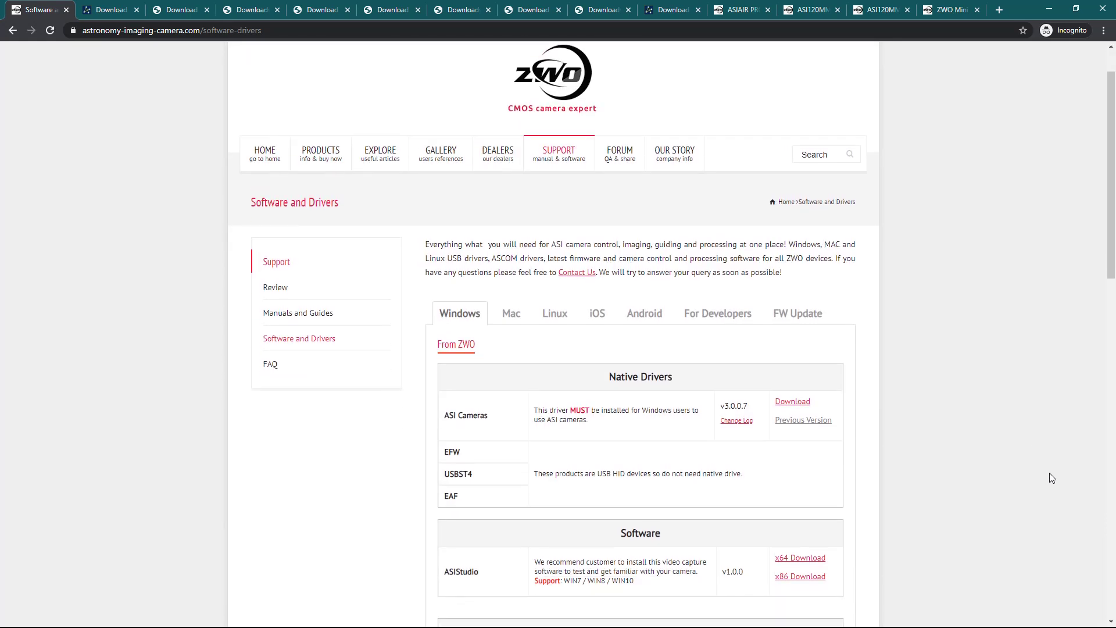